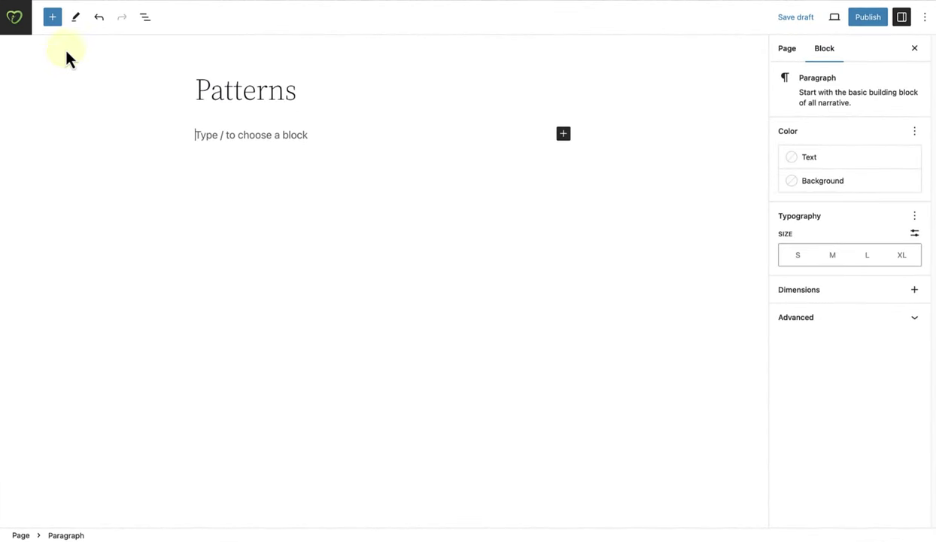
Step: Show the Banners category in the block inserter's Patterns tab
left_click(54, 18)
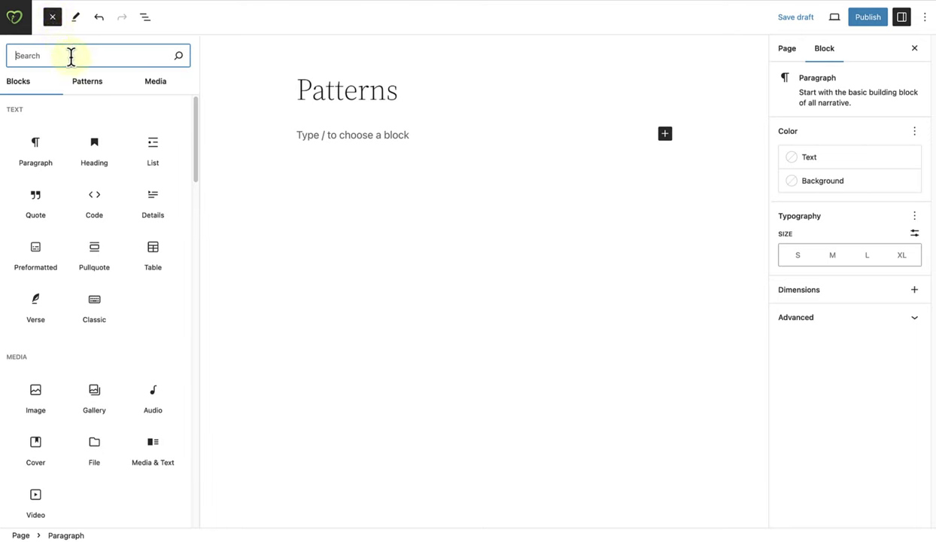
left_click(89, 83)
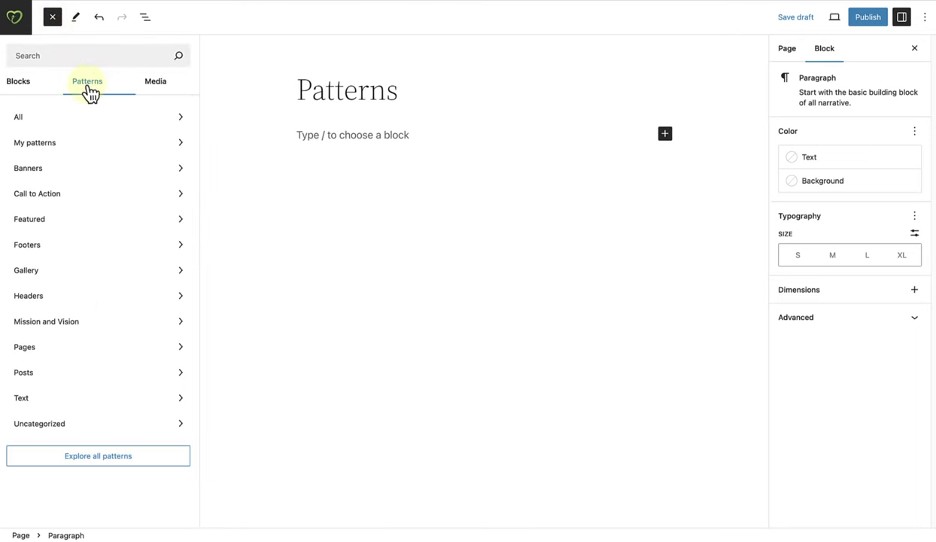
left_click(52, 169)
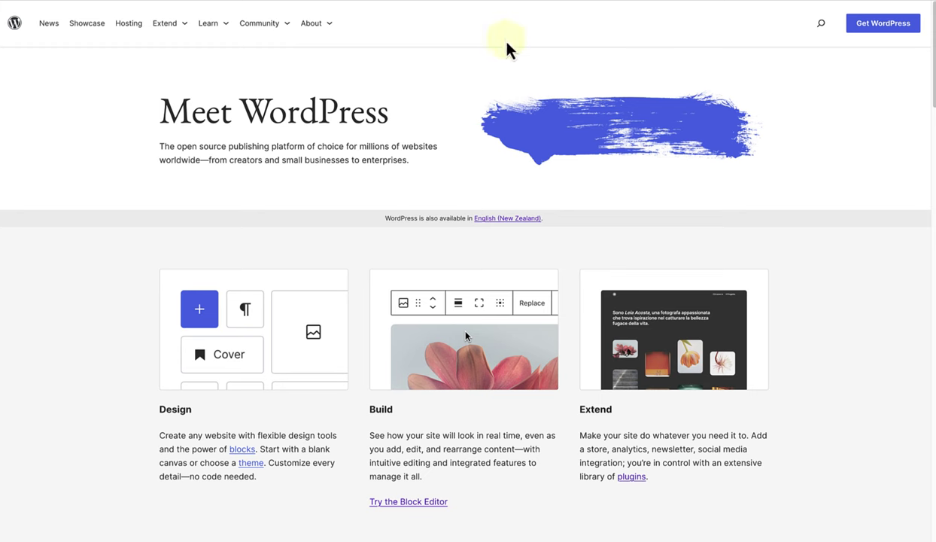
Step: Star the orange LET 'EM ROLL pattern in the Pattern Directory and view Favorites
left_click(175, 33)
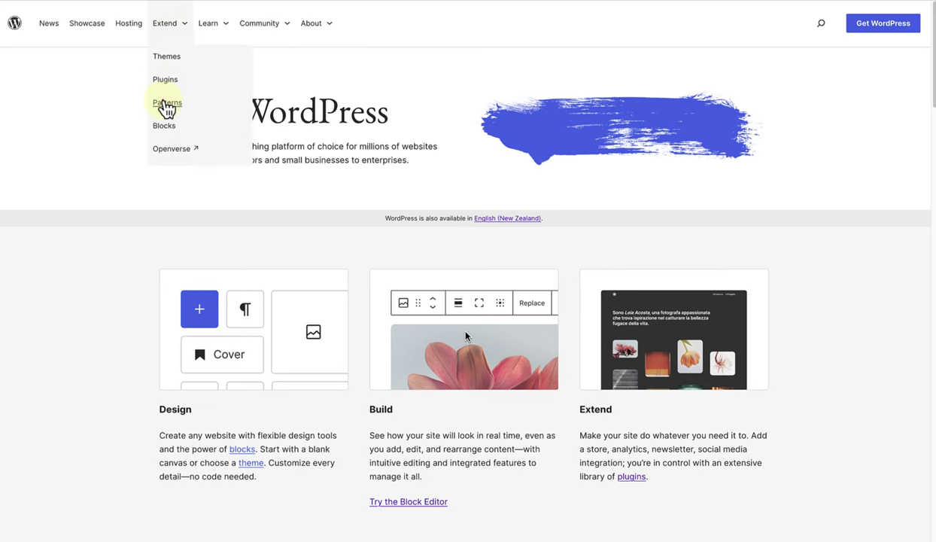
left_click(166, 105)
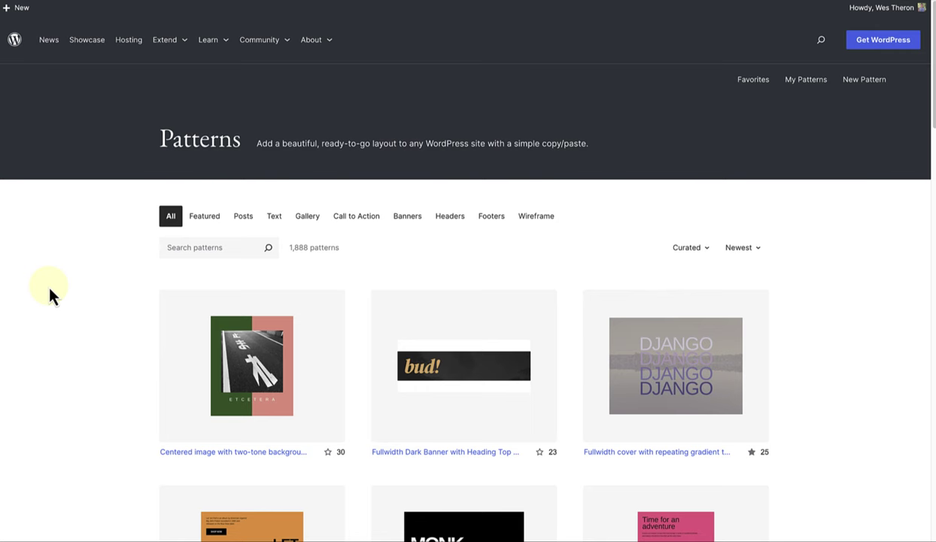
scroll(49, 293, "down", 1)
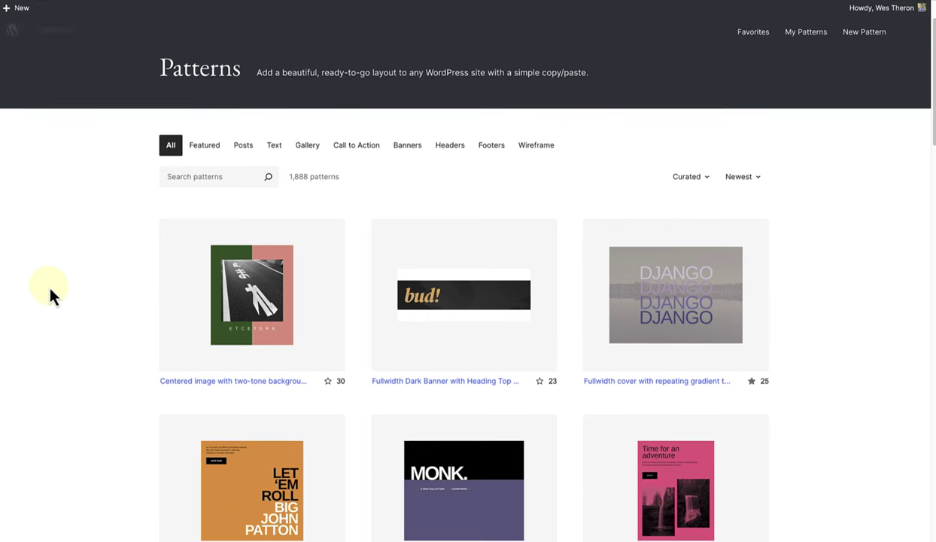
scroll(49, 292, "down", 2)
scroll(51, 292, "down", 1)
scroll(54, 291, "down", 1)
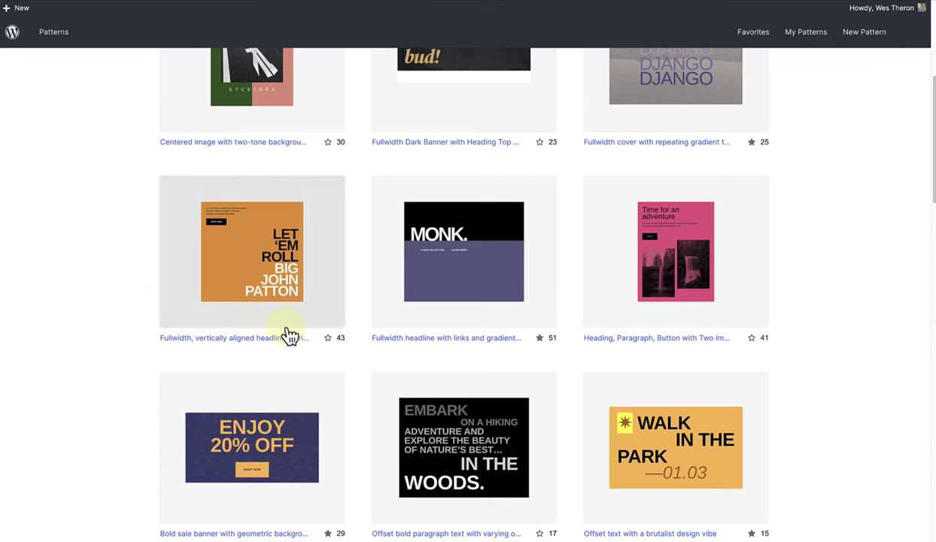
left_click(329, 339)
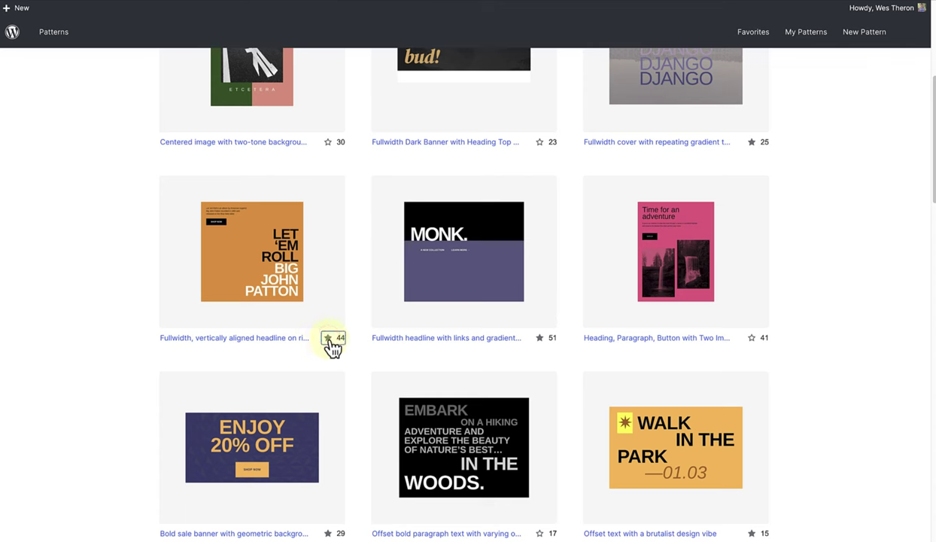
left_click(755, 36)
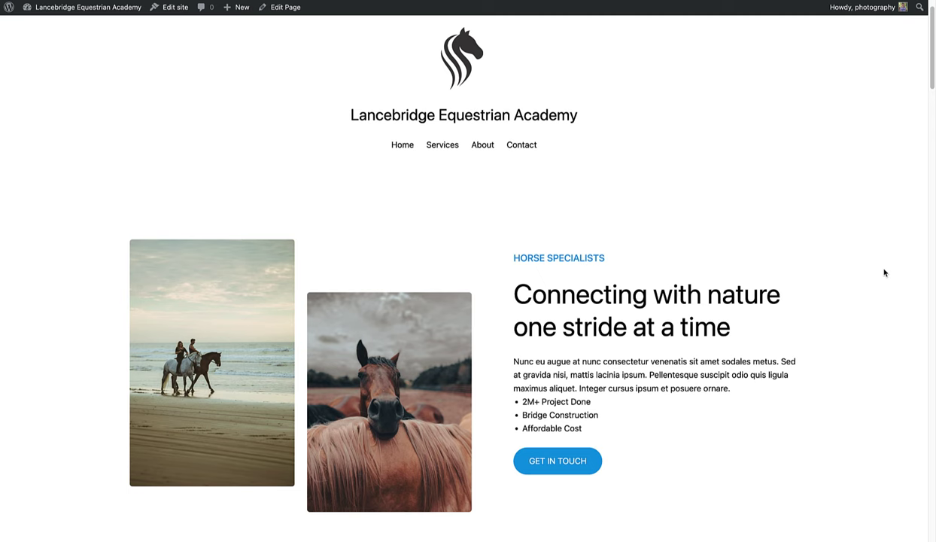
Step: Scroll the live homepage through Our services, Riding lessons, Prices, Horse trekking, Birthday parties and Holiday programs
scroll(884, 272, "down", 3)
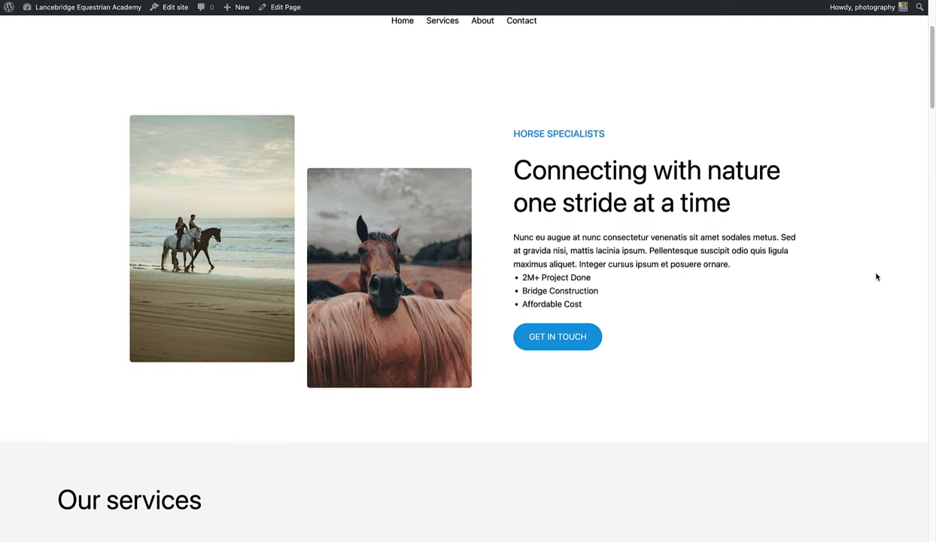
scroll(877, 276, "down", 5)
scroll(874, 276, "down", 1)
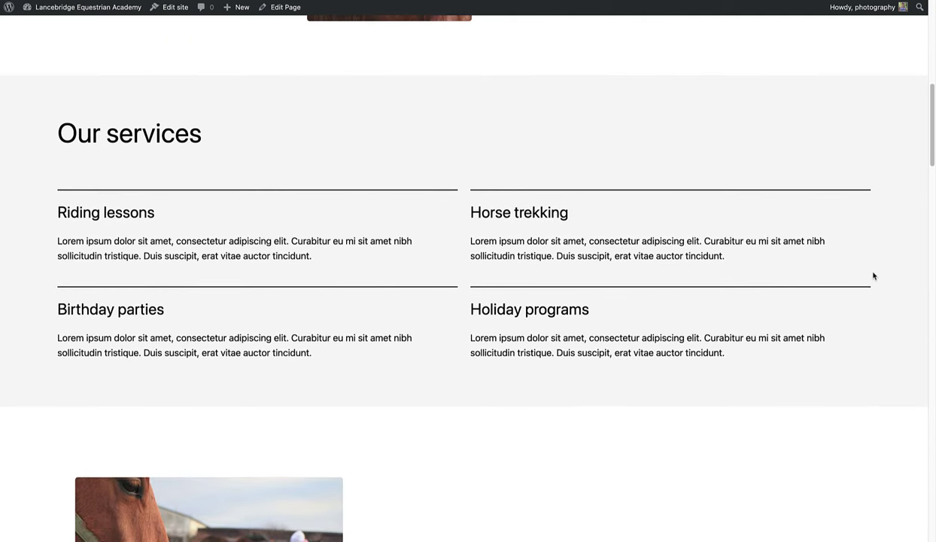
scroll(833, 189, "up", 1)
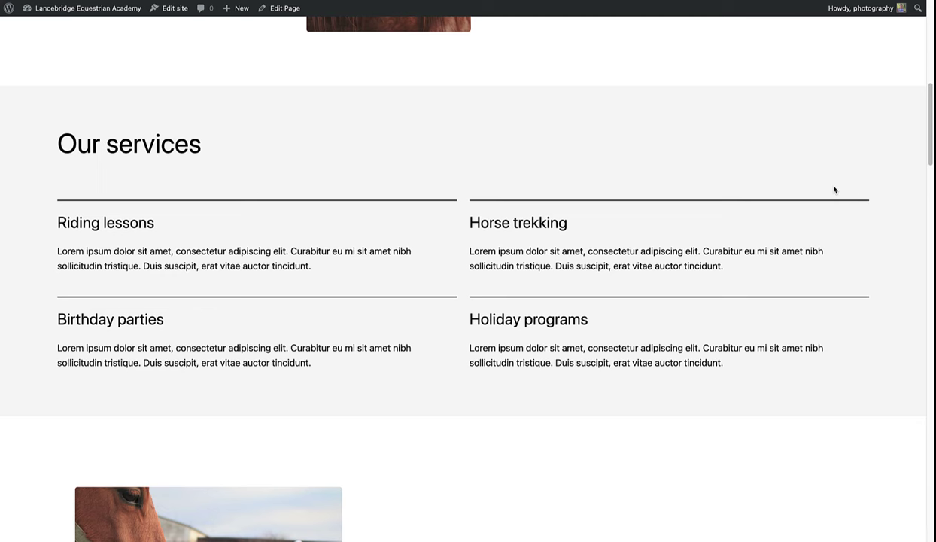
scroll(833, 189, "down", 1)
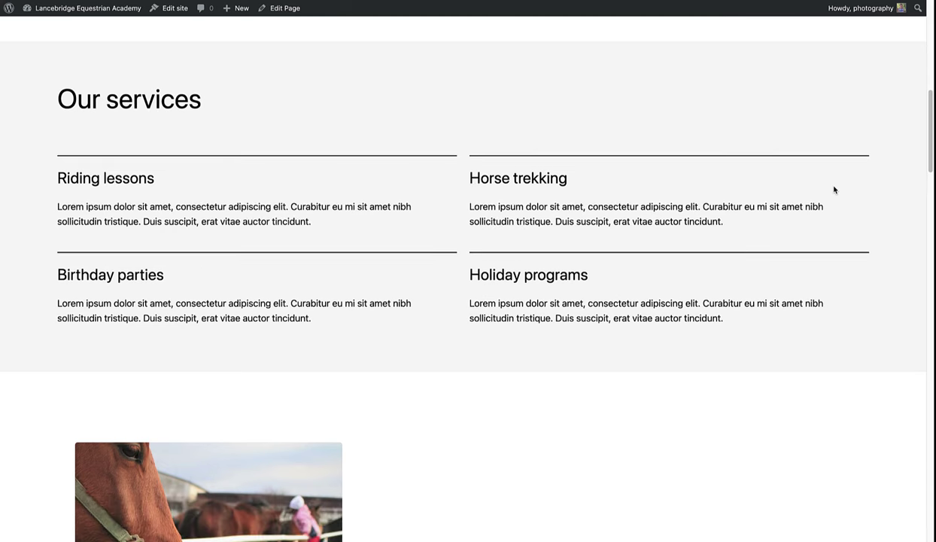
scroll(834, 189, "down", 4)
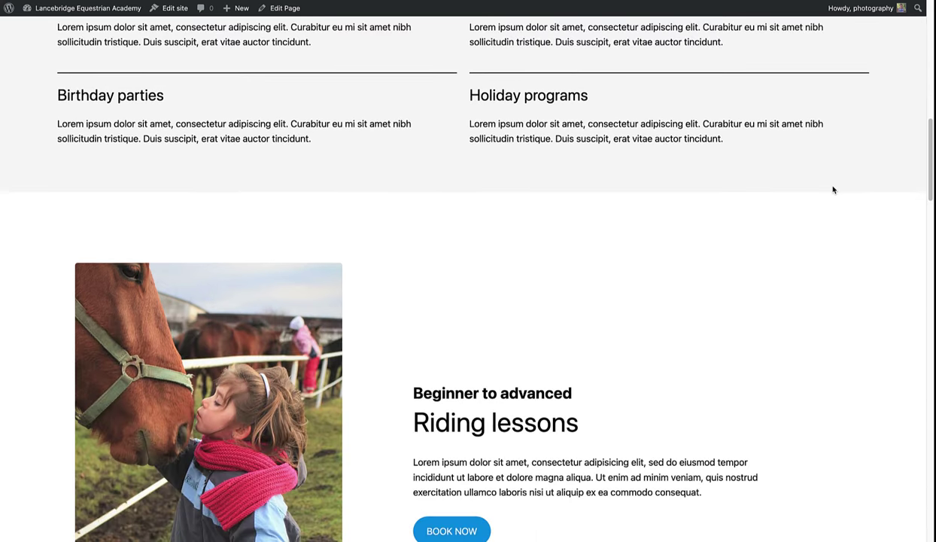
scroll(833, 191, "down", 2)
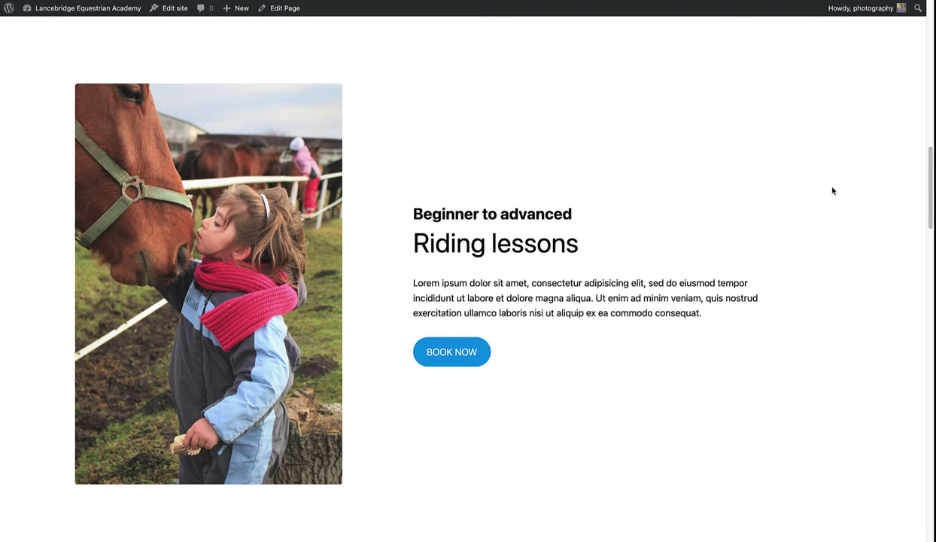
scroll(833, 190, "down", 5)
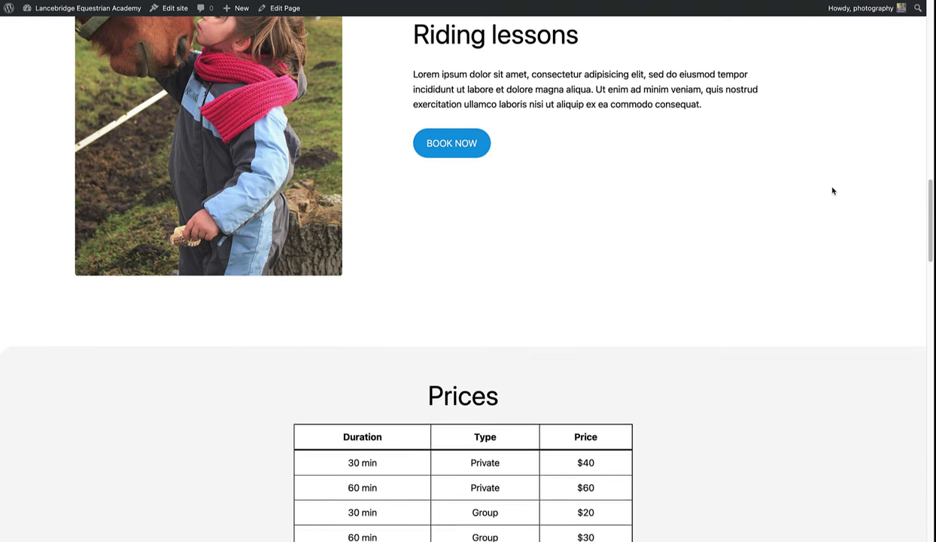
scroll(833, 191, "down", 6)
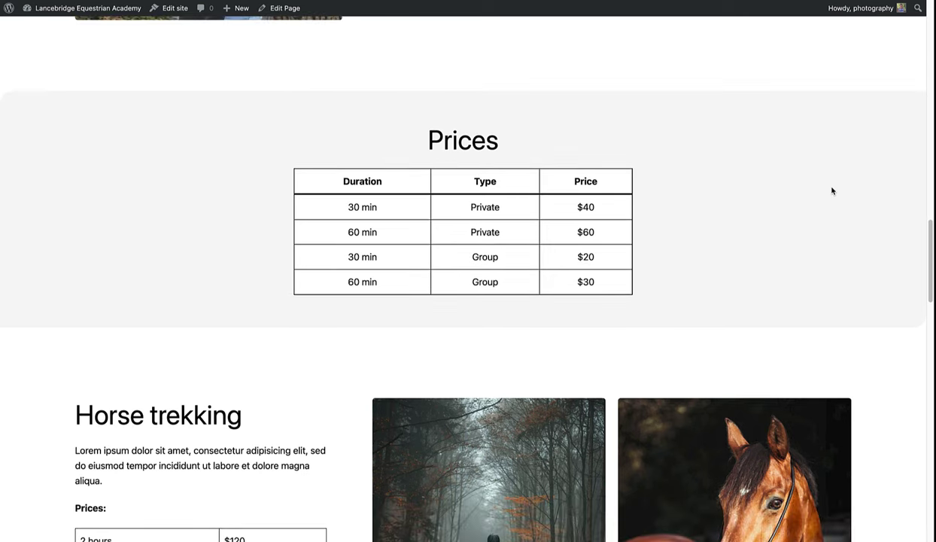
scroll(833, 192, "down", 7)
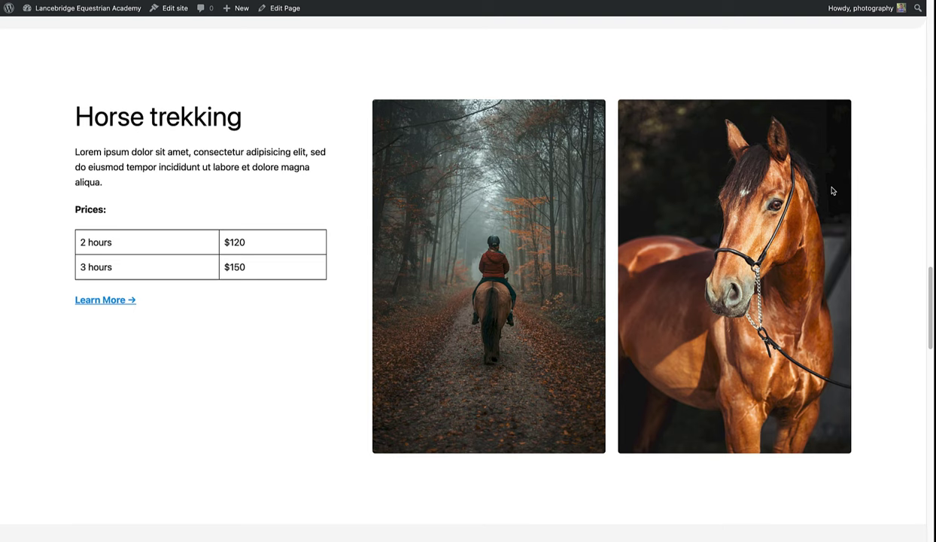
scroll(832, 191, "down", 7)
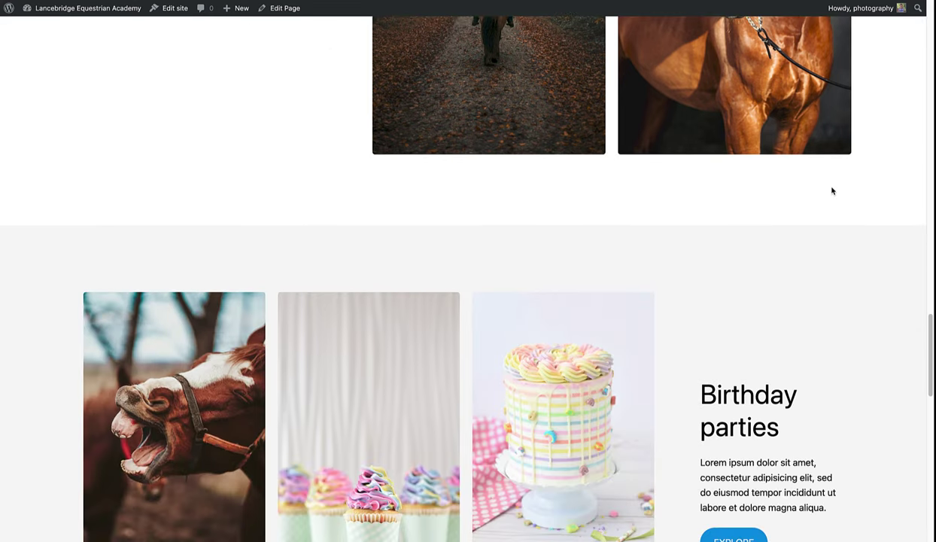
scroll(832, 191, "down", 3)
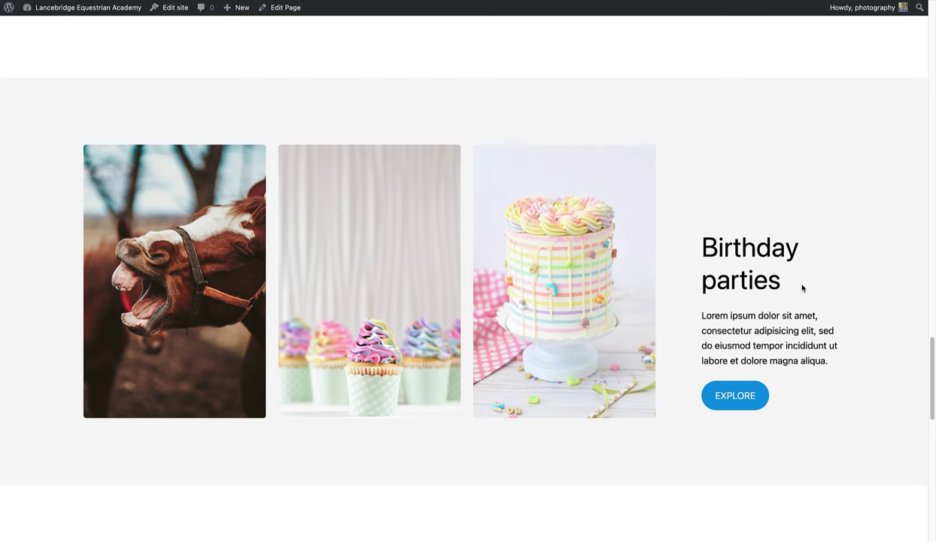
scroll(801, 287, "down", 6)
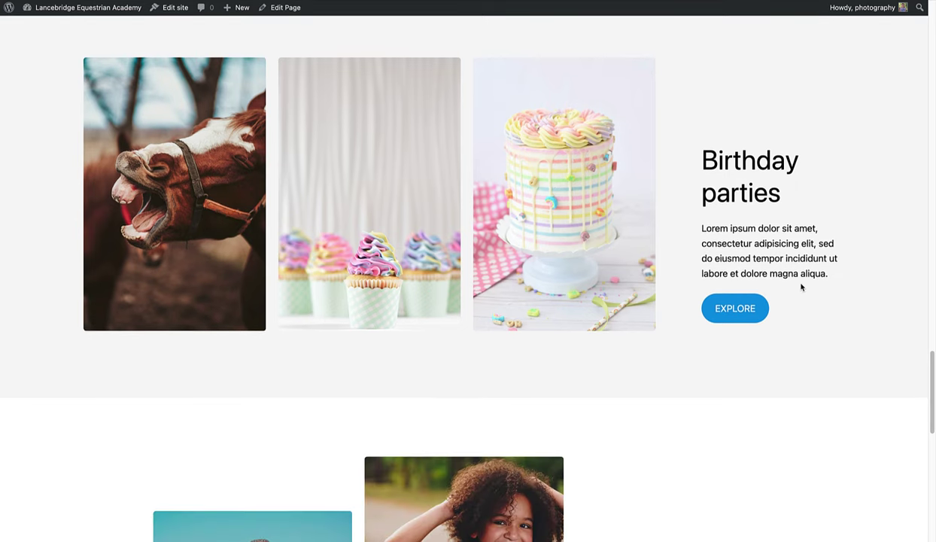
scroll(801, 286, "down", 4)
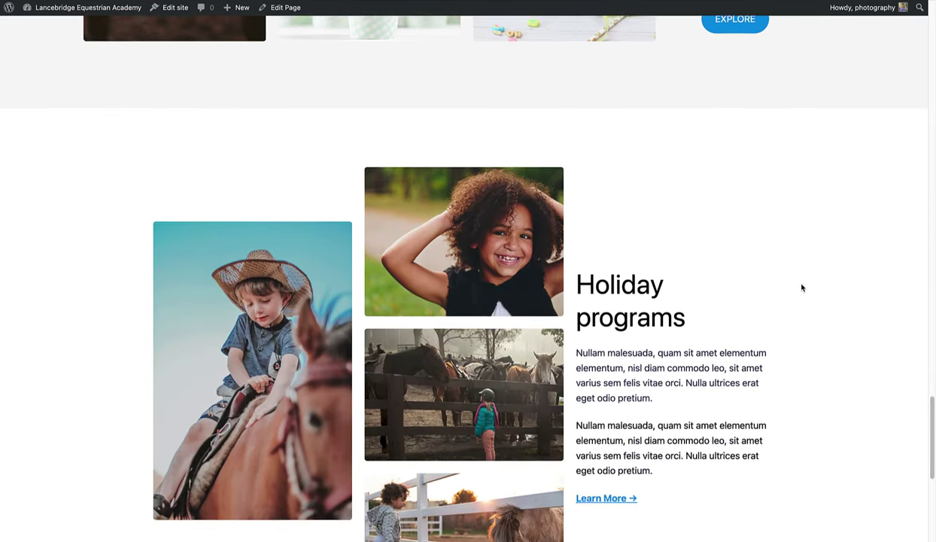
scroll(802, 288, "down", 1)
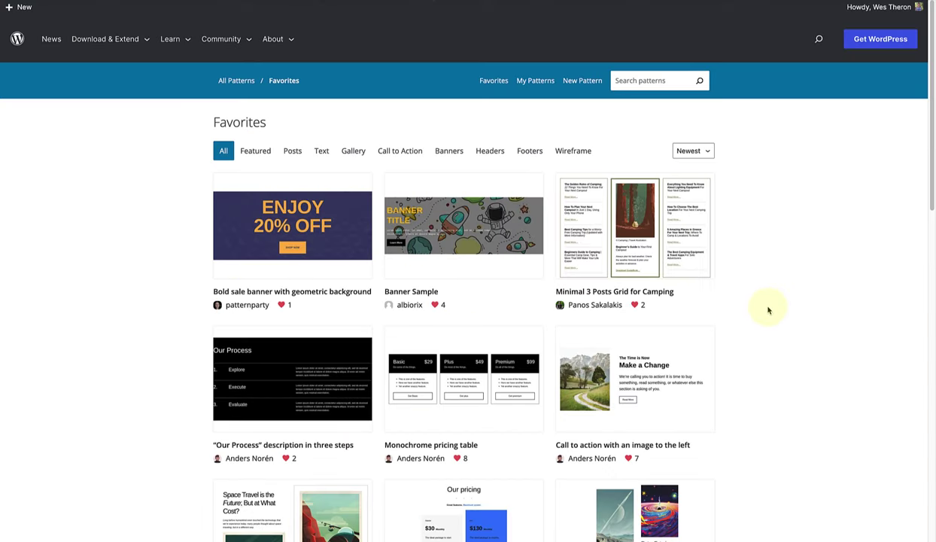
Step: Scroll the Favorites cards down to the About us/services pattern
scroll(768, 310, "down", 5)
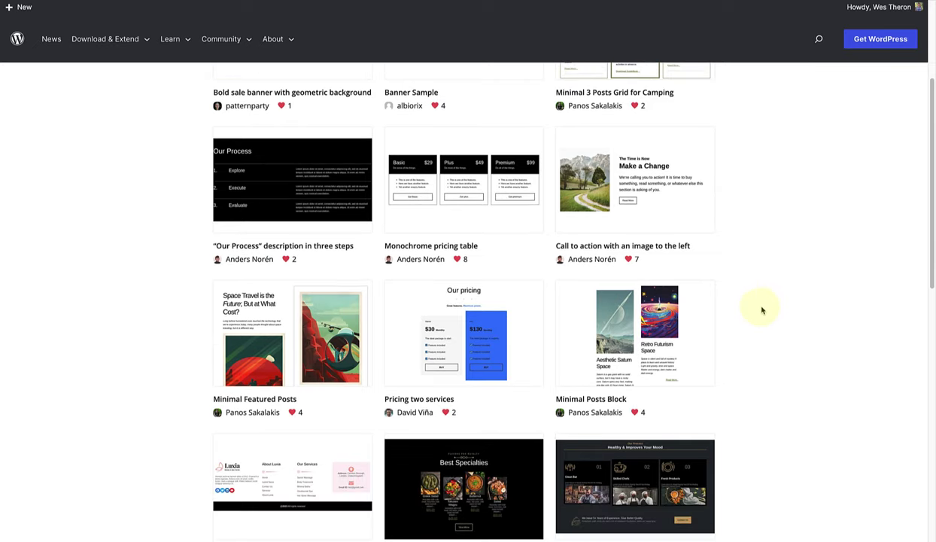
scroll(758, 310, "down", 8)
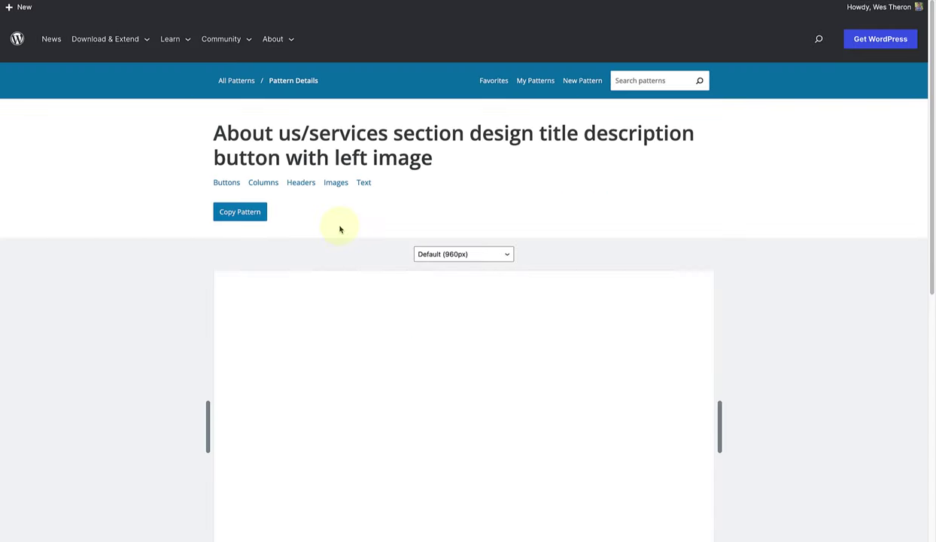
Step: Paste the About us/services, Simple two column and call-to-action with image patterns into the Services page
left_click(236, 214)
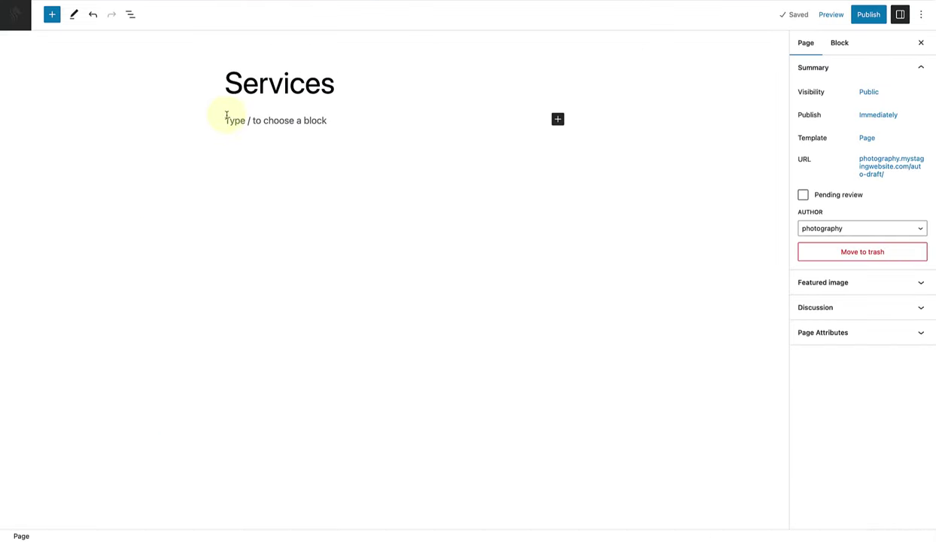
left_click(226, 119)
key("ctrl+v")
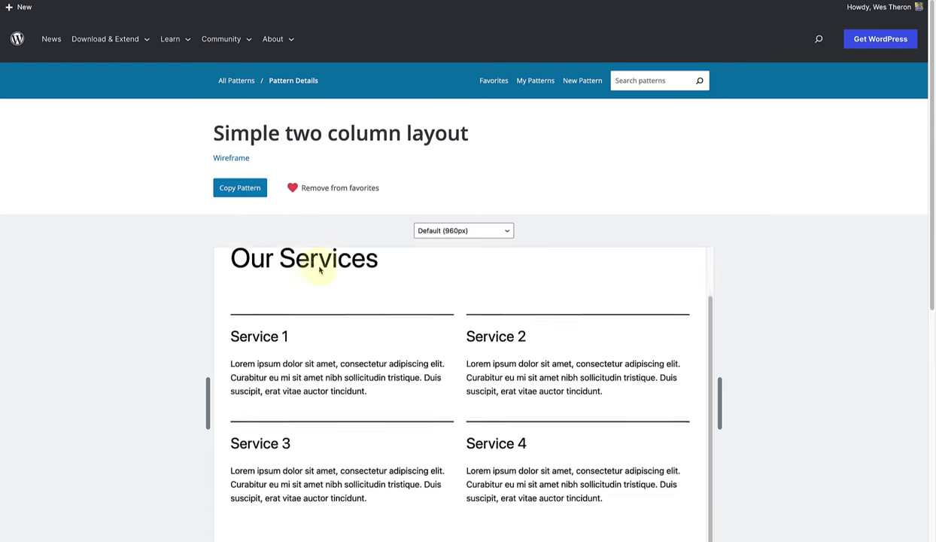
left_click(227, 193)
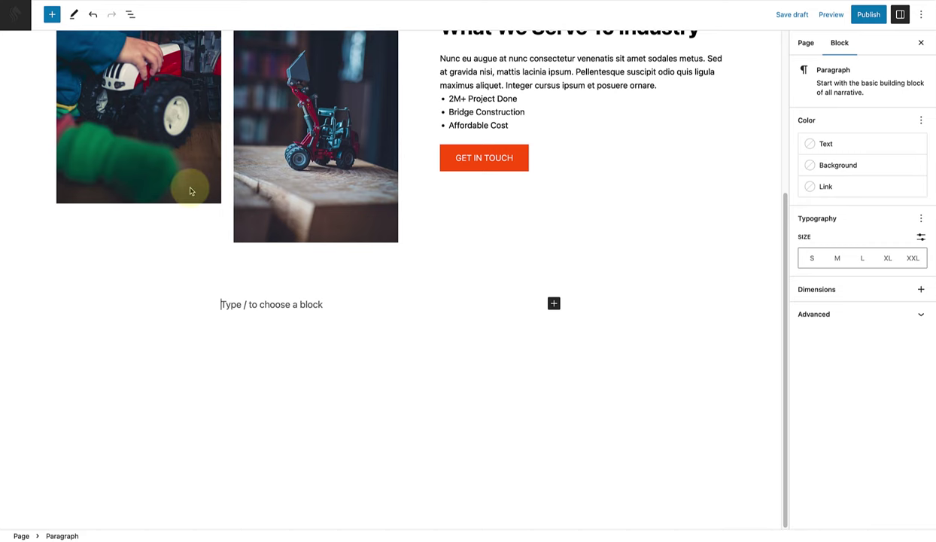
key("ctrl+v")
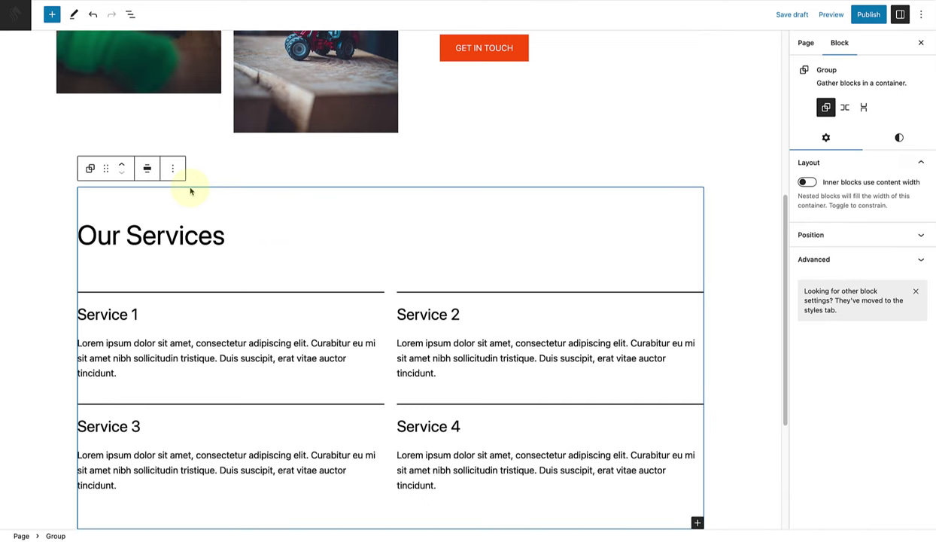
key("Return")
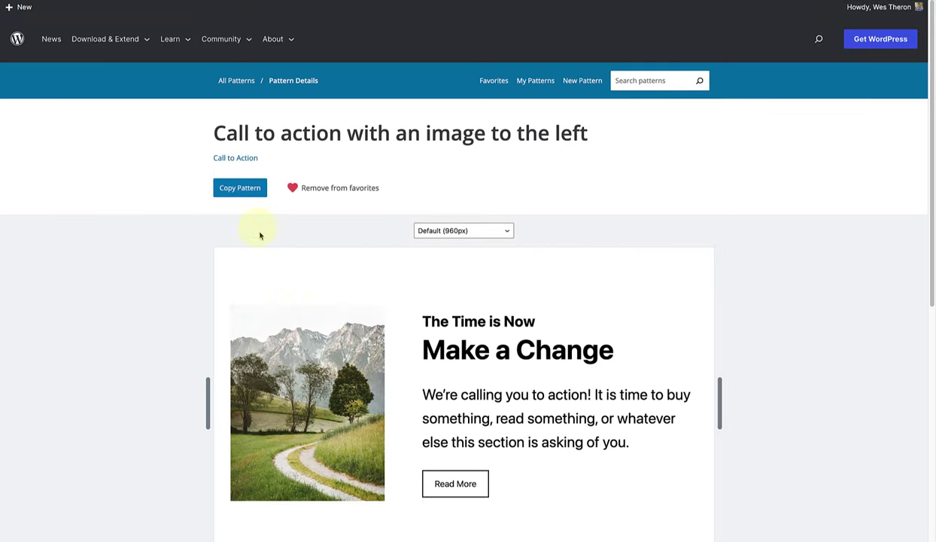
left_click(239, 187)
left_click(200, 3)
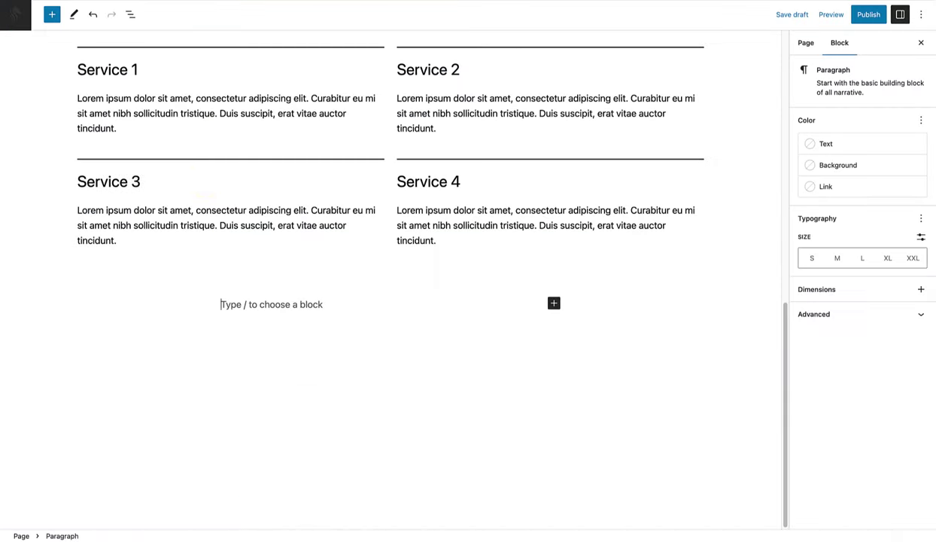
key("ctrl+v")
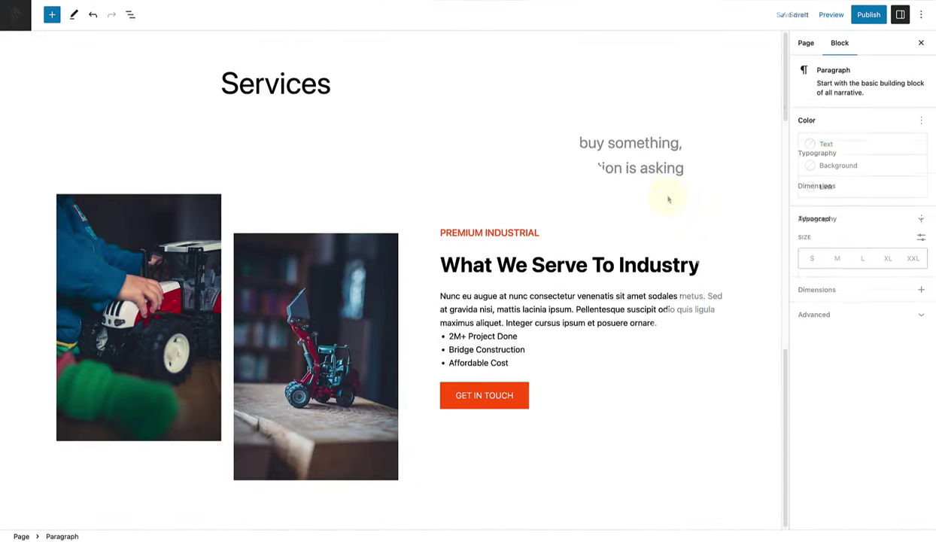
scroll(668, 196, "down", 2)
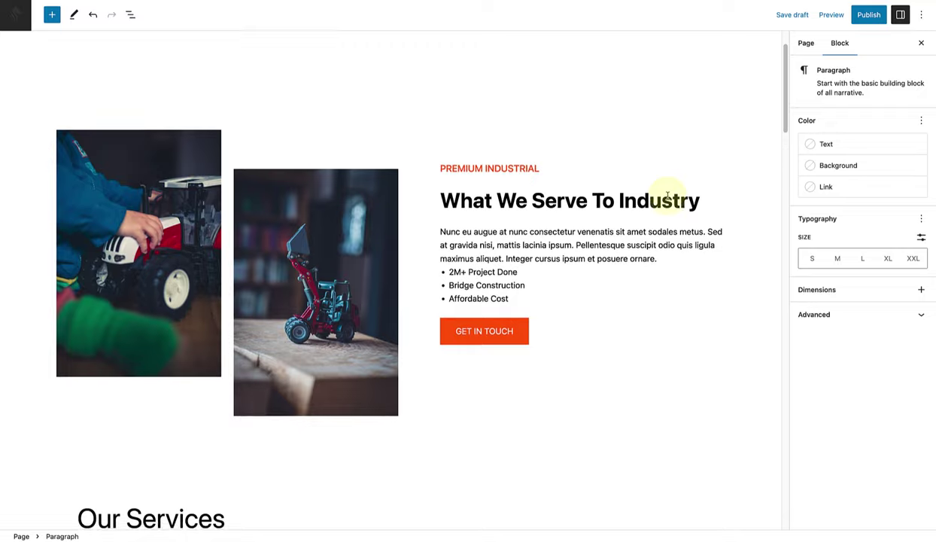
scroll(668, 197, "down", 6)
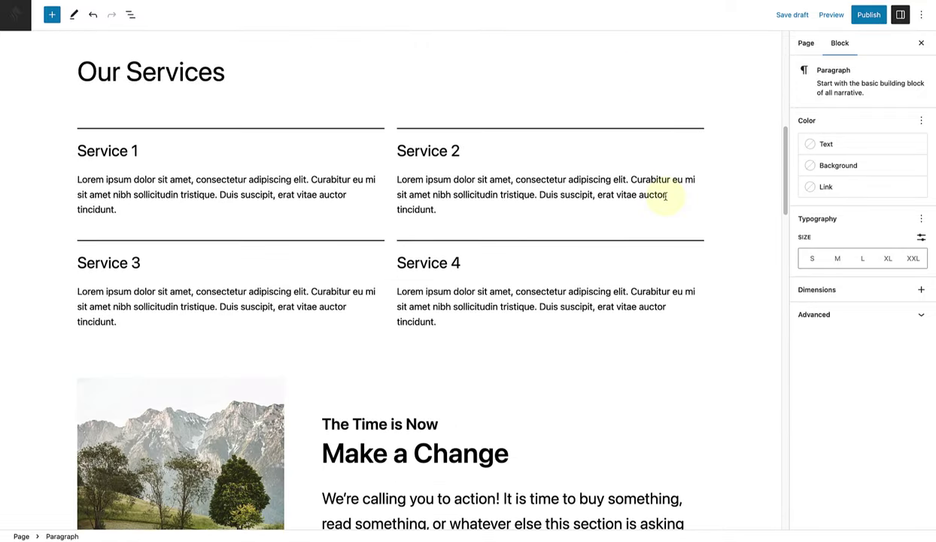
scroll(665, 196, "down", 5)
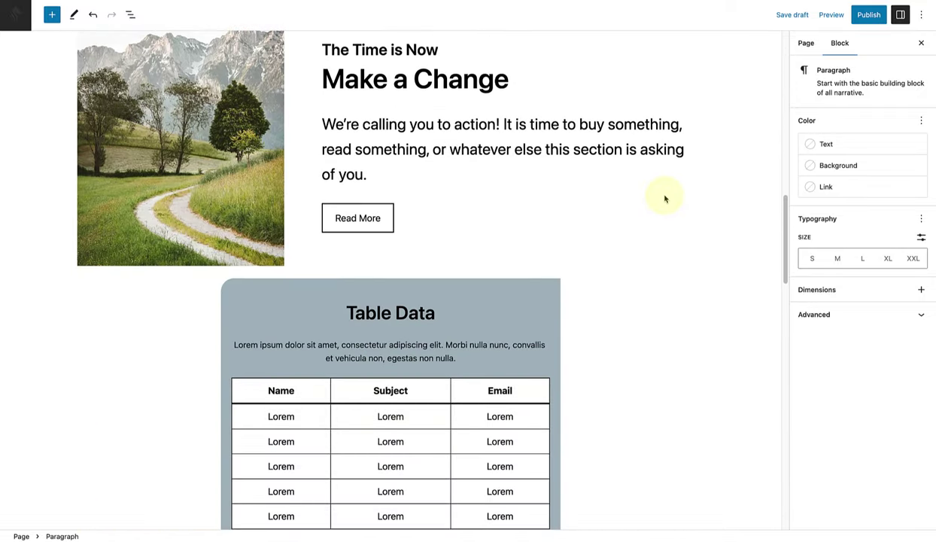
scroll(665, 199, "down", 5)
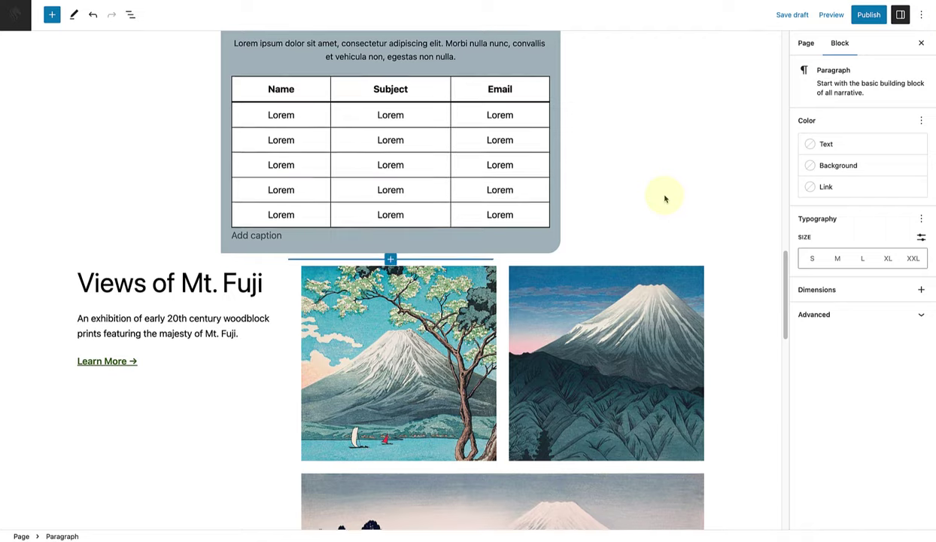
scroll(665, 199, "down", 5)
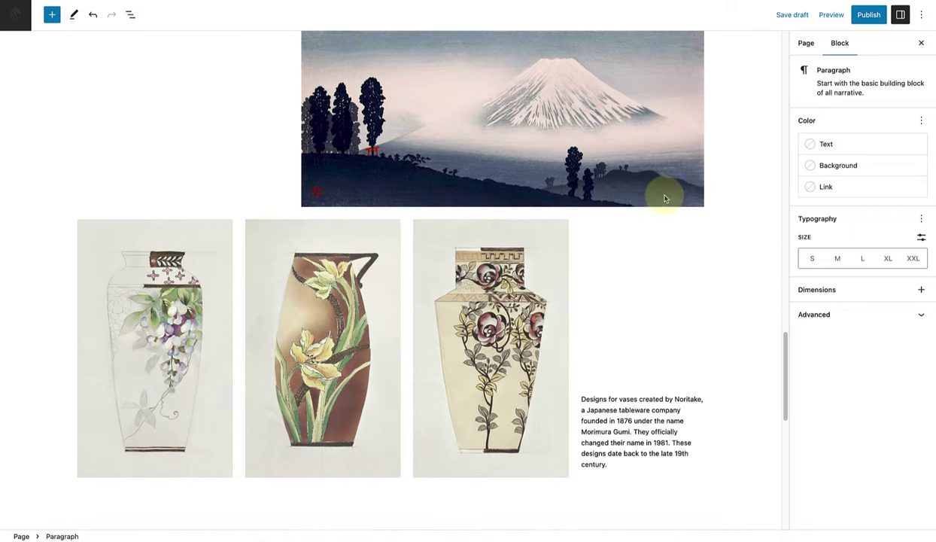
scroll(665, 198, "down", 5)
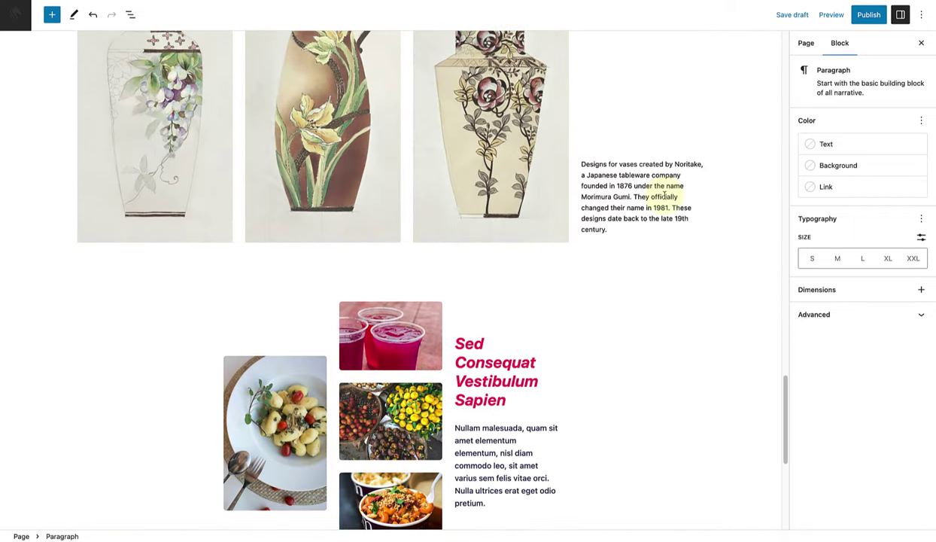
scroll(665, 198, "down", 2)
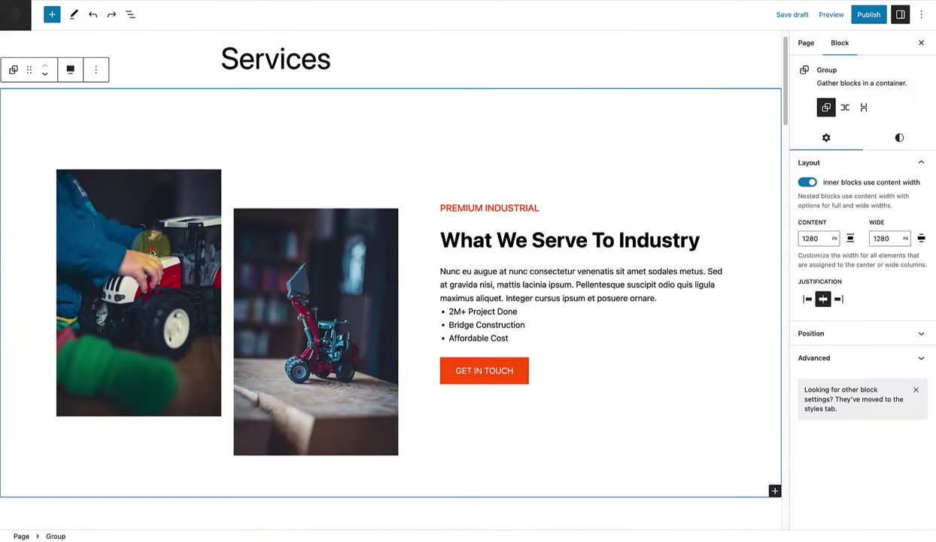
Step: Replace the left toy-tractor image with the beach ride photo and the second with the horse close-up
left_click(150, 252)
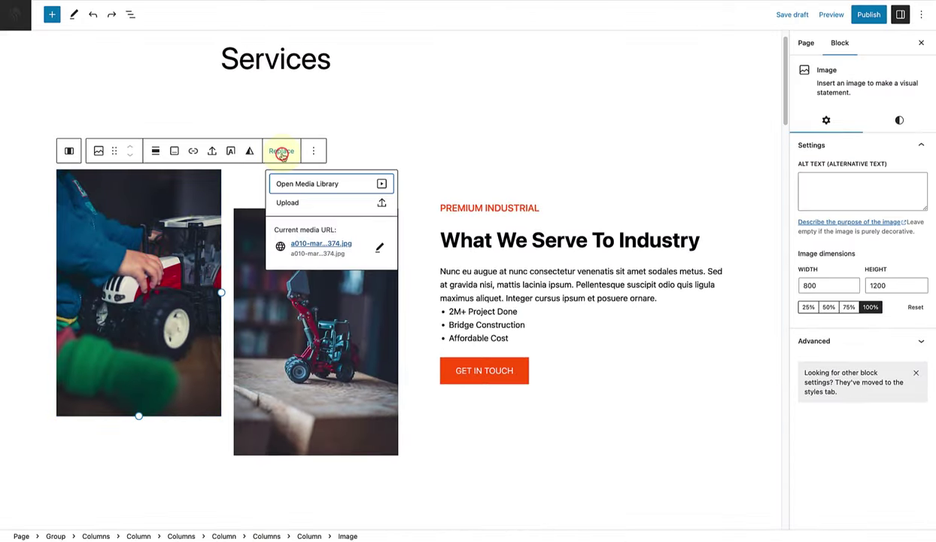
left_click(295, 185)
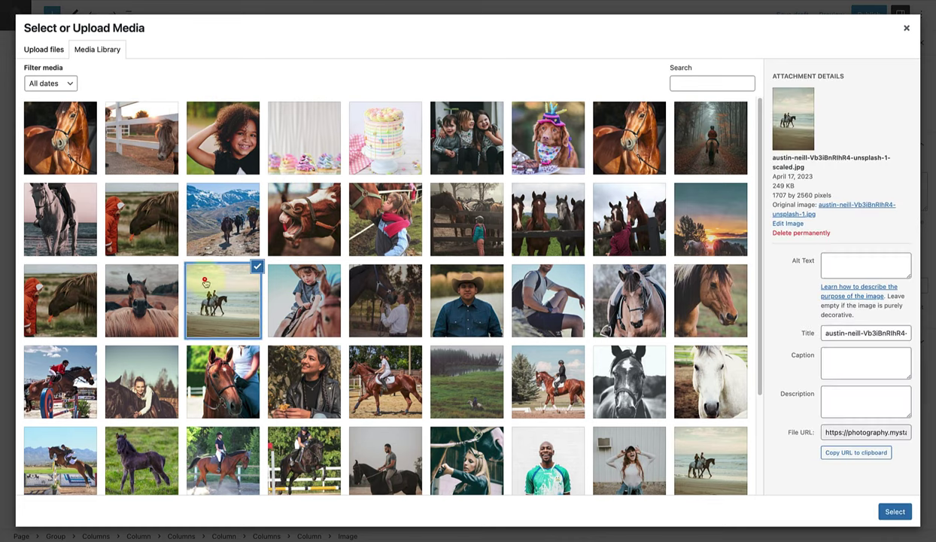
left_click(893, 510)
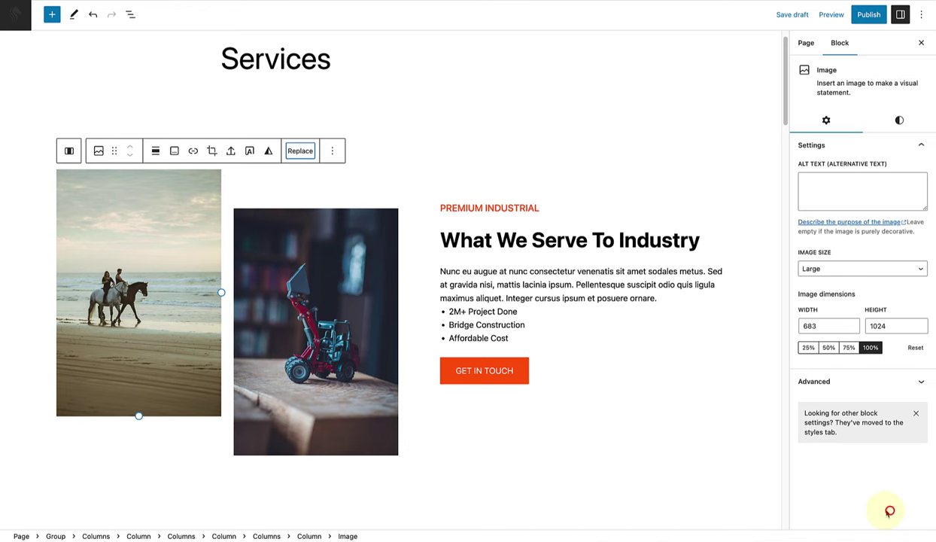
left_click(358, 317)
left_click(458, 189)
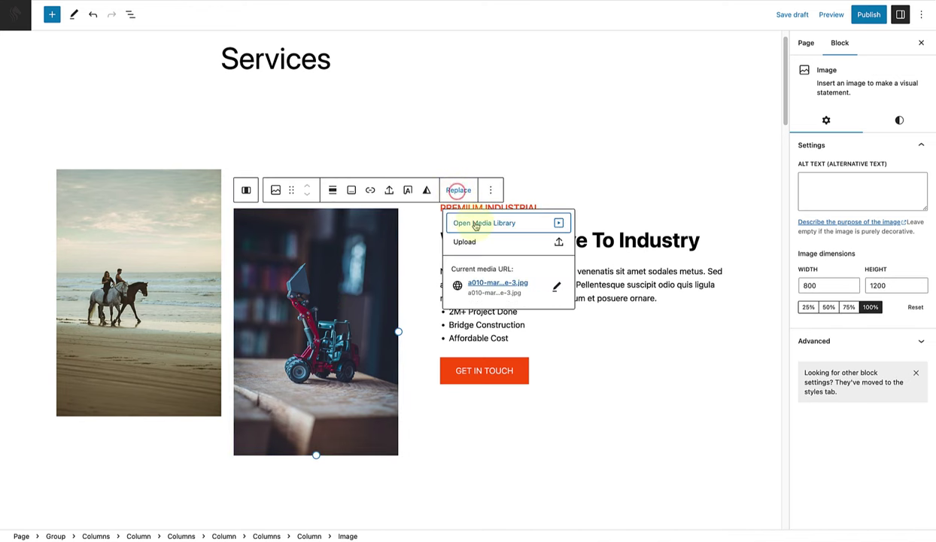
left_click(476, 223)
left_click(164, 293)
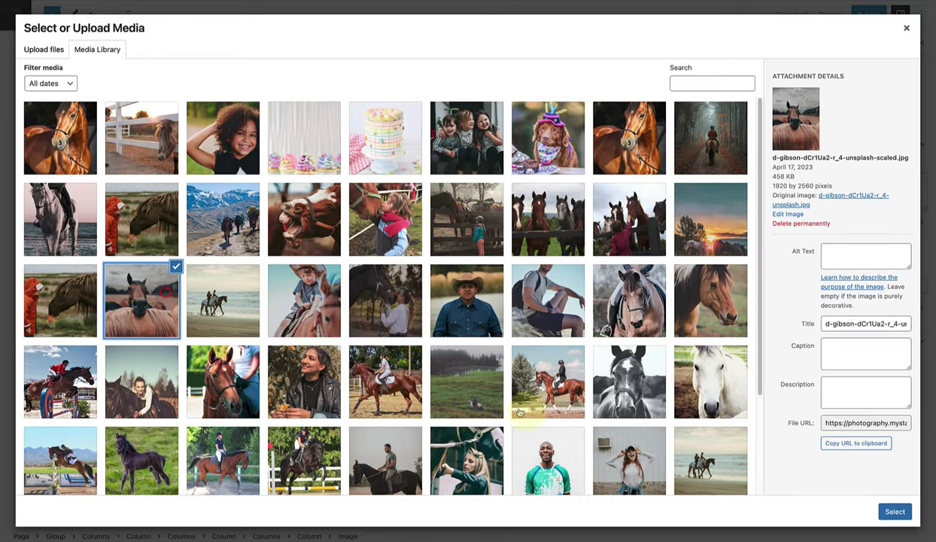
left_click(894, 511)
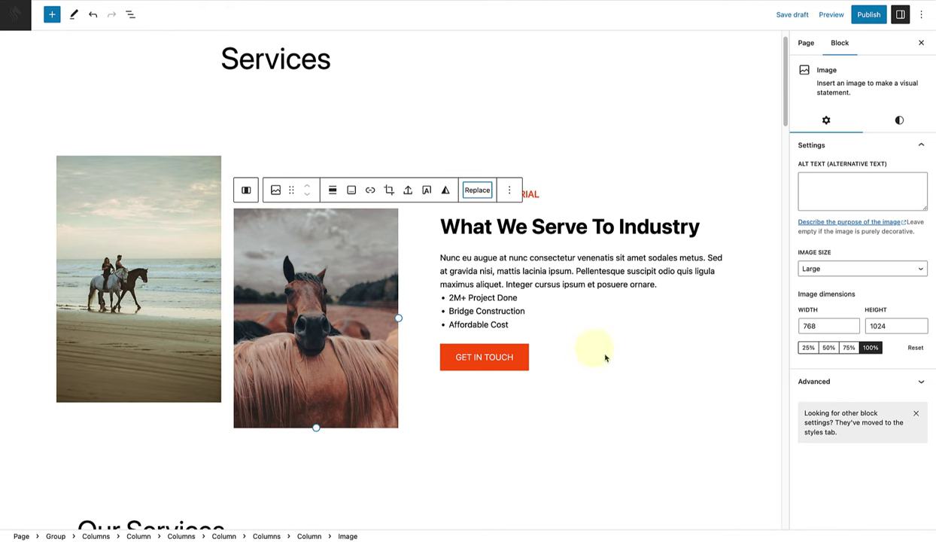
Step: Change the heading to 'Connecting with nature one stride and at a time'
left_click(527, 223)
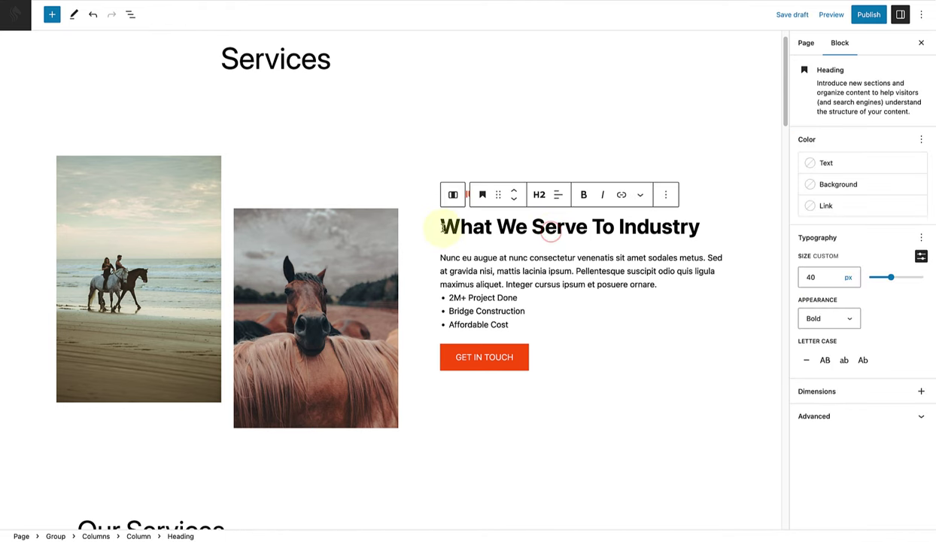
mouse_move(442, 226)
left_mouse_down()
mouse_move(697, 227)
mouse_move(444, 226)
left_mouse_up()
key("ctrl+v")
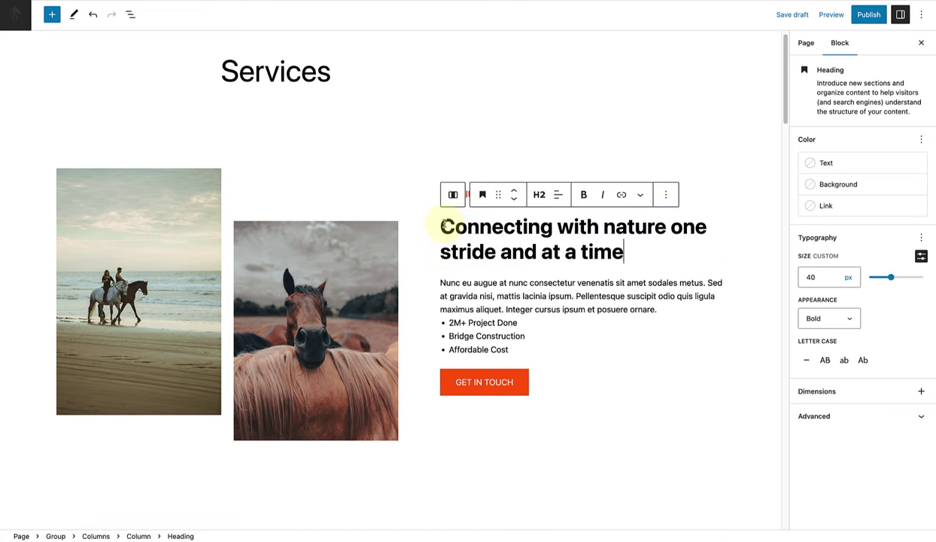
Step: Give the GET IN TOUCH button a Vivid cyan blue background
left_click(473, 381)
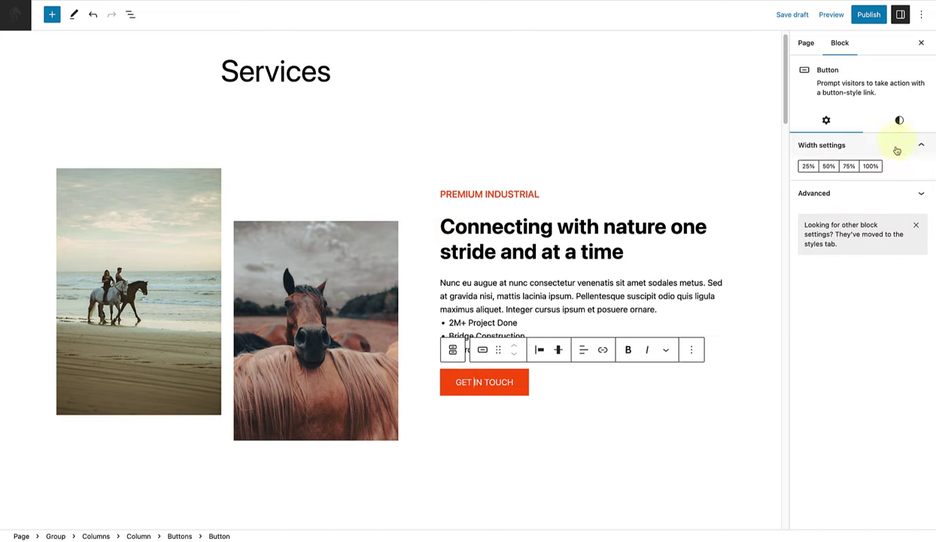
left_click(899, 120)
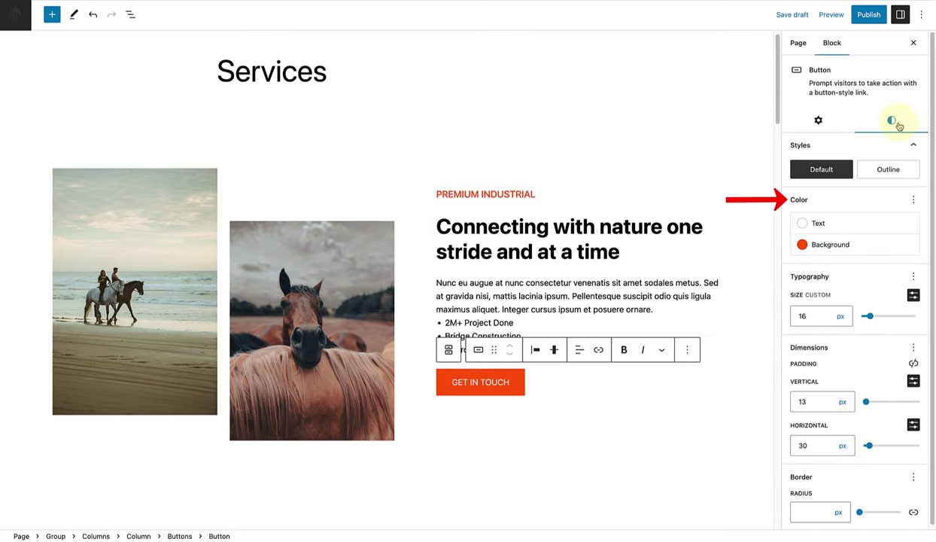
left_click(832, 244)
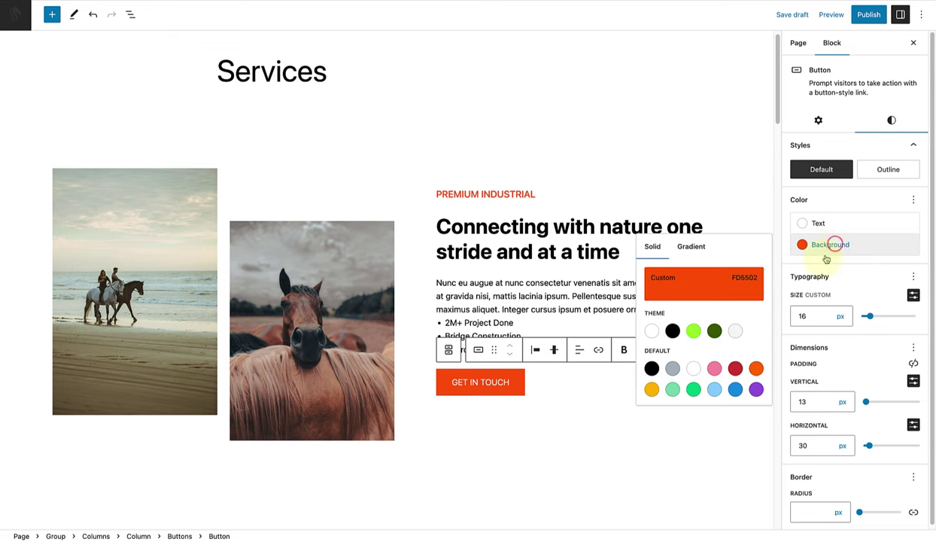
left_click(734, 389)
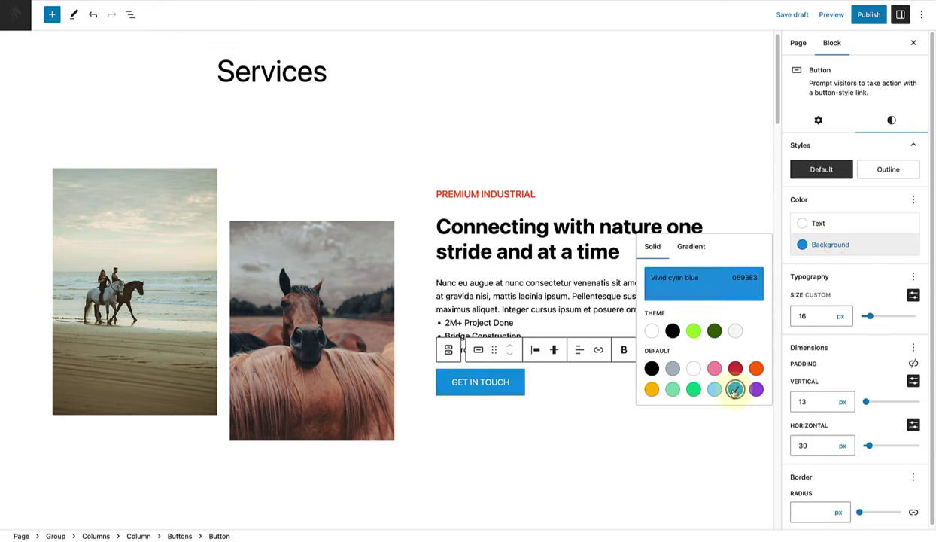
Step: Turn the PREMIUM INDUSTRIAL heading into a paragraph reading 'Horse Specialists'
left_click(436, 194)
left_click_drag(435, 194, 534, 194)
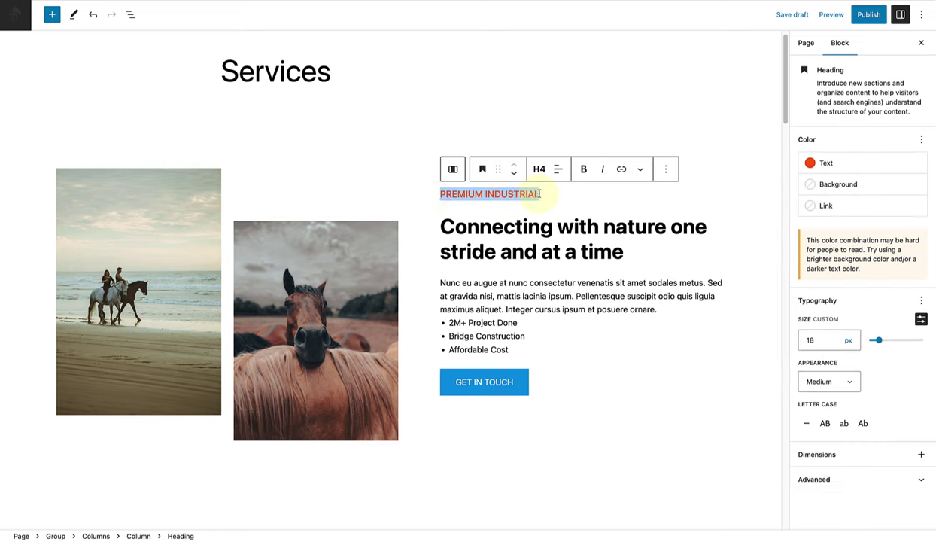
left_click(482, 168)
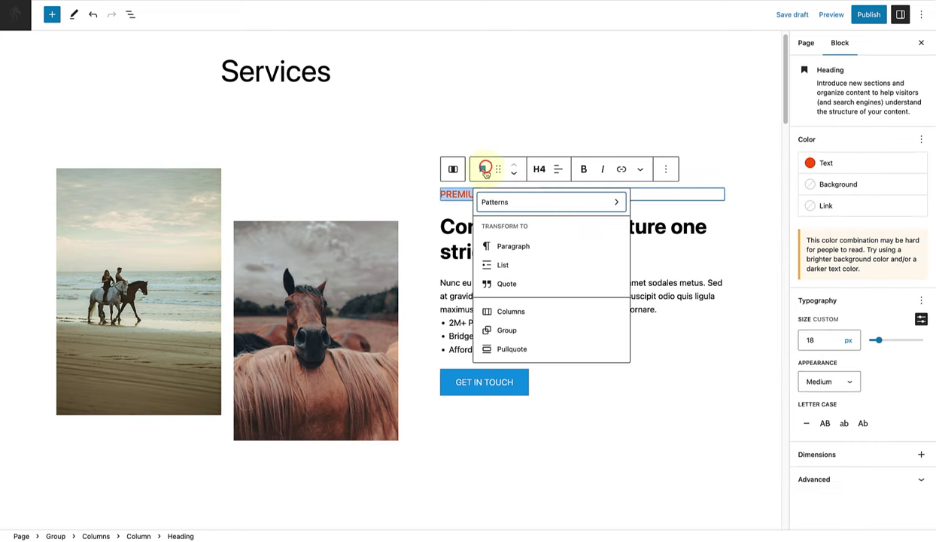
left_click(504, 245)
left_click_drag(537, 194, 440, 194)
type("Ho")
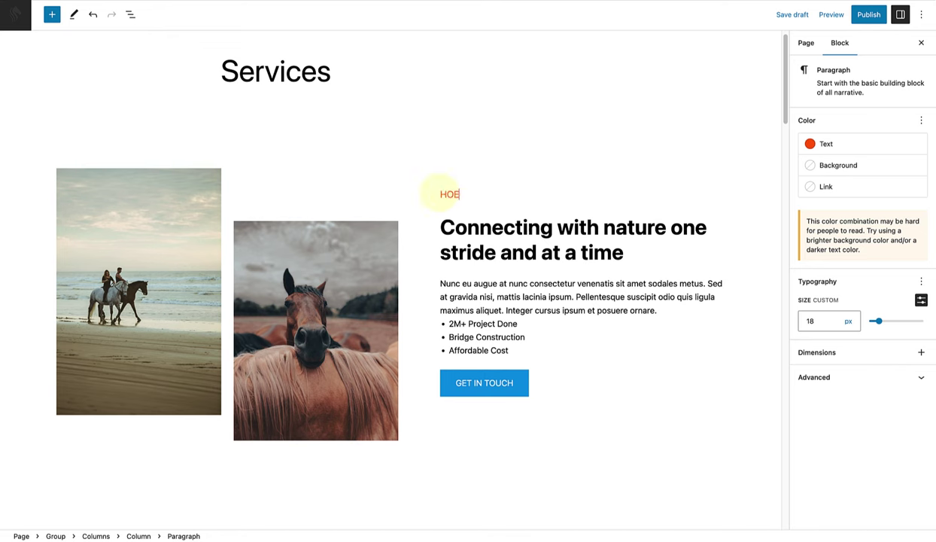
type("rse Specialists")
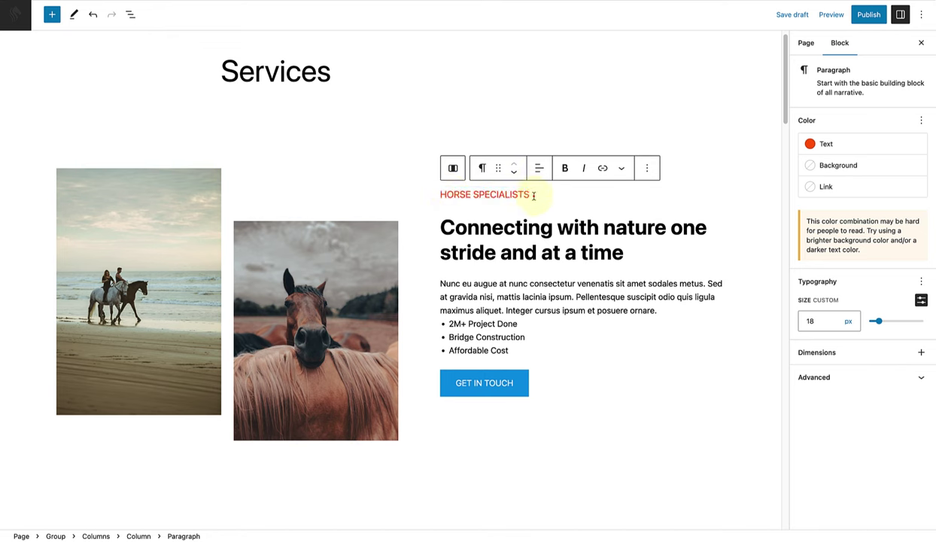
Step: Make the HORSE SPECIALISTS text colour Vivid cyan blue
triple_click(534, 194)
left_click(820, 144)
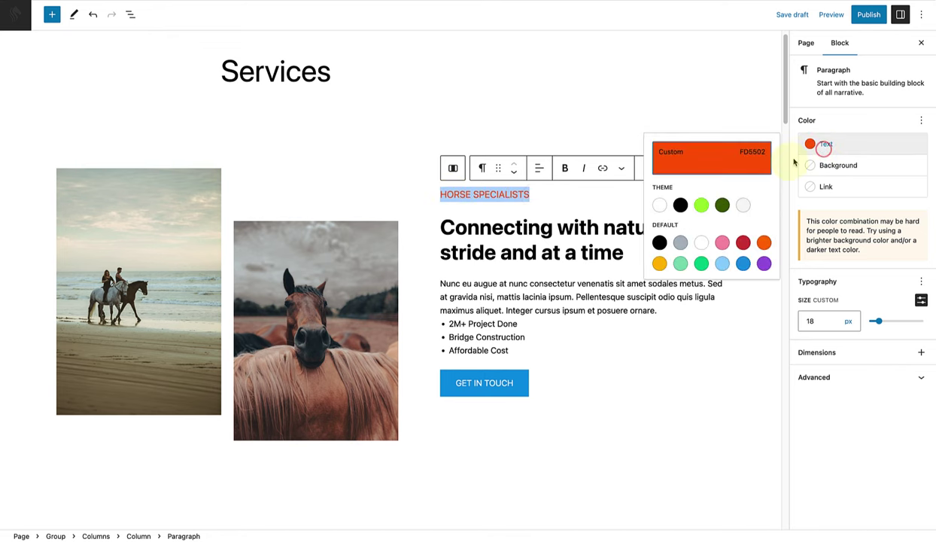
left_click(742, 263)
left_click(575, 336)
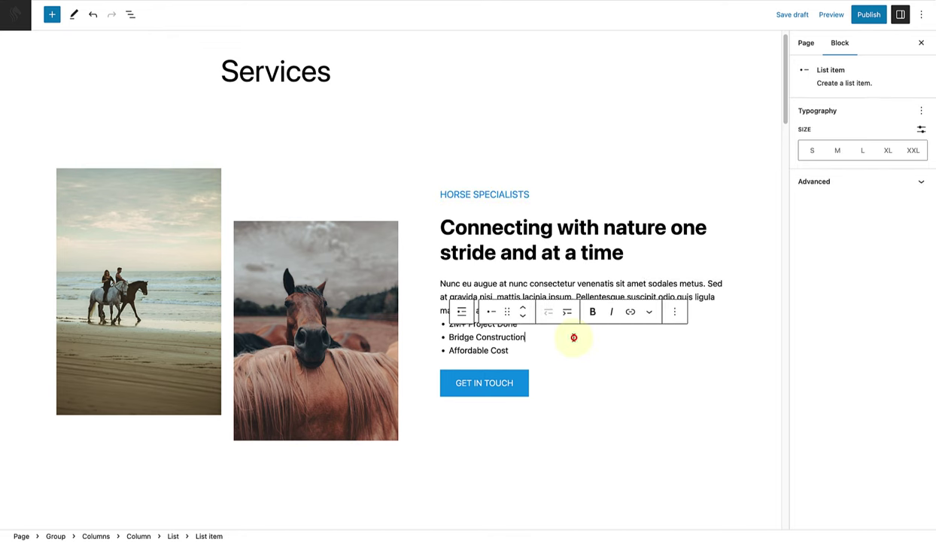
left_click(640, 380)
left_click(652, 422)
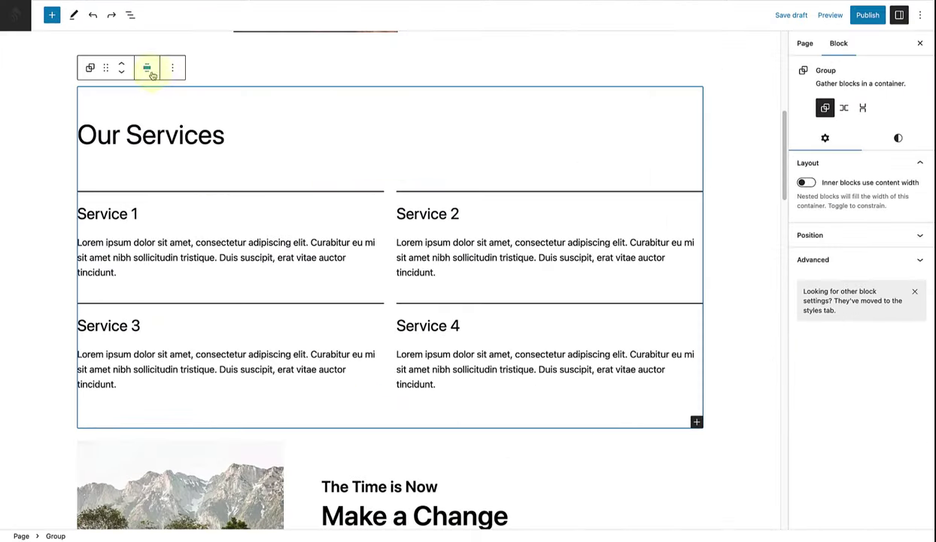
Step: Make the Our Services group full width with 60 px right and left padding and Tertiary background
left_click(146, 69)
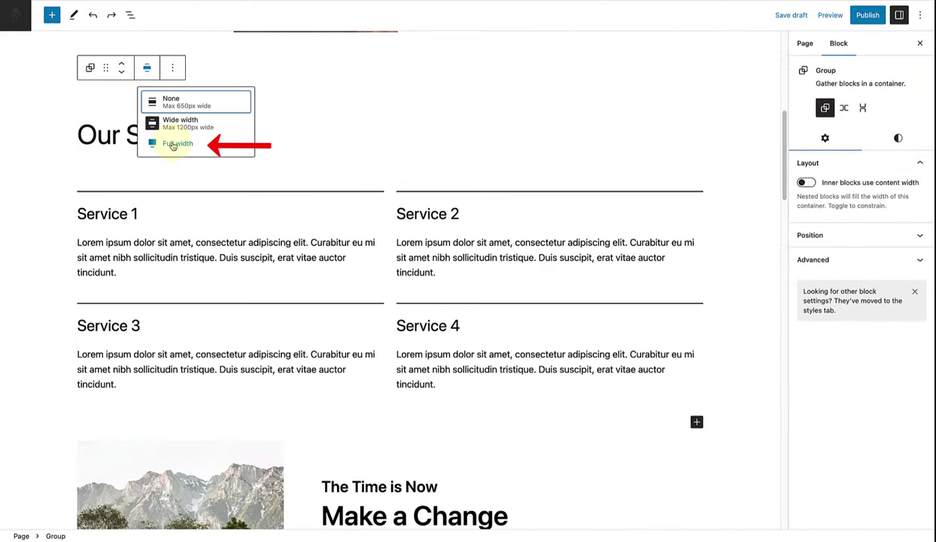
left_click(172, 145)
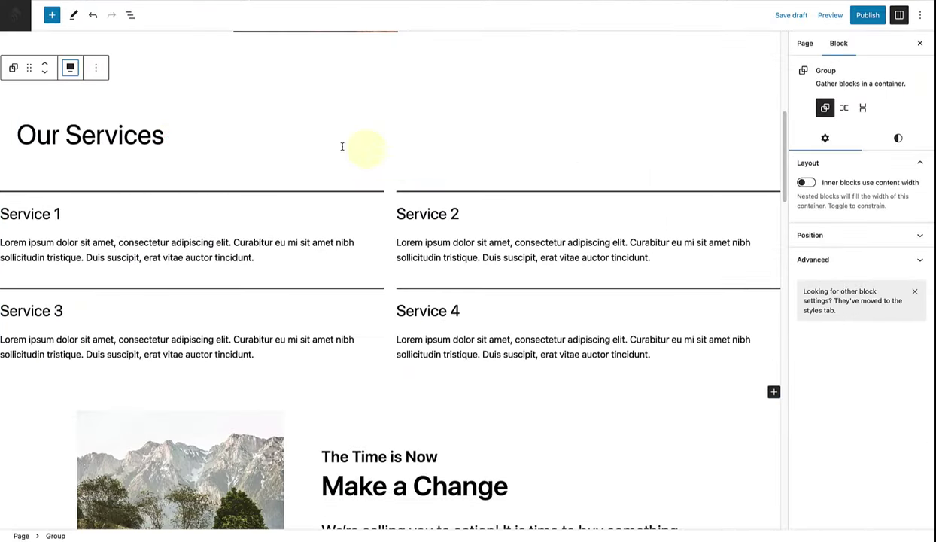
left_click(894, 140)
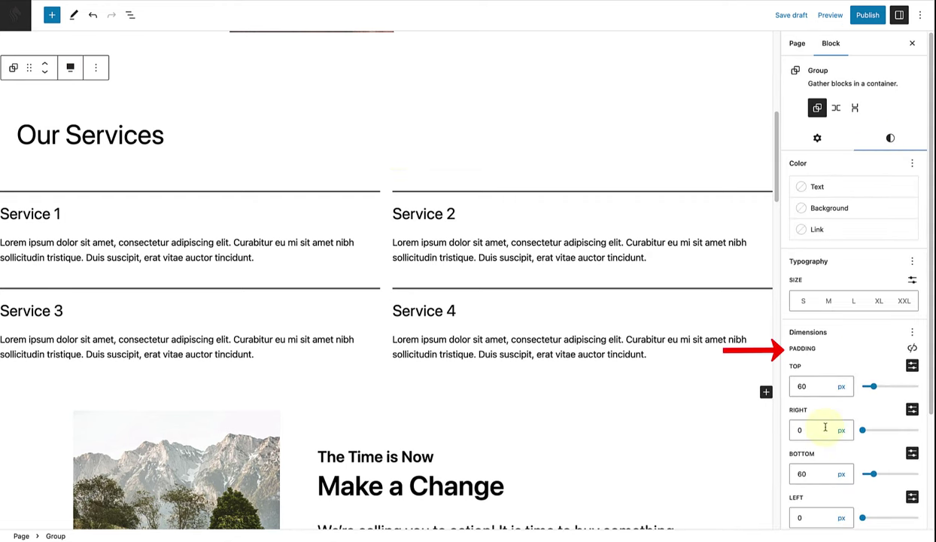
left_click(800, 429)
type("60")
scroll(828, 444, "down", 2)
left_click(816, 457)
type("60")
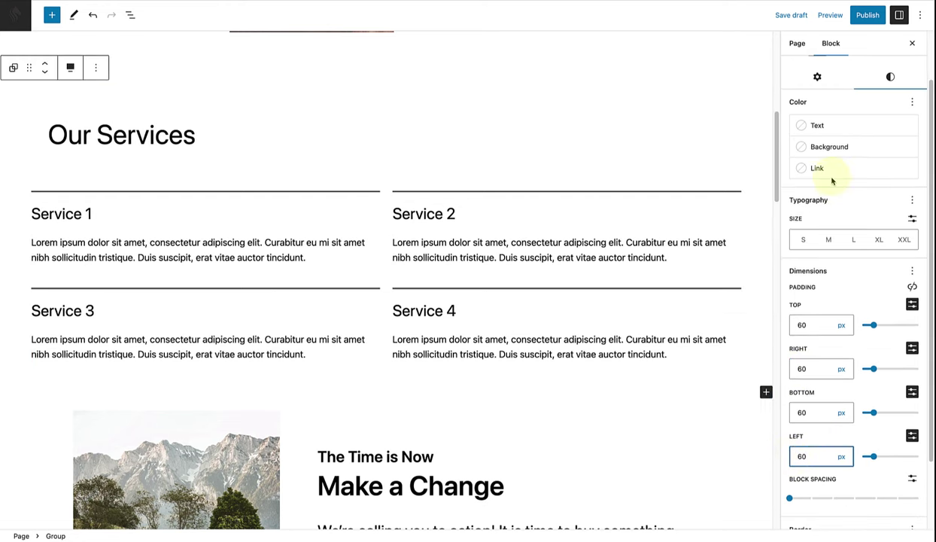
left_click(825, 149)
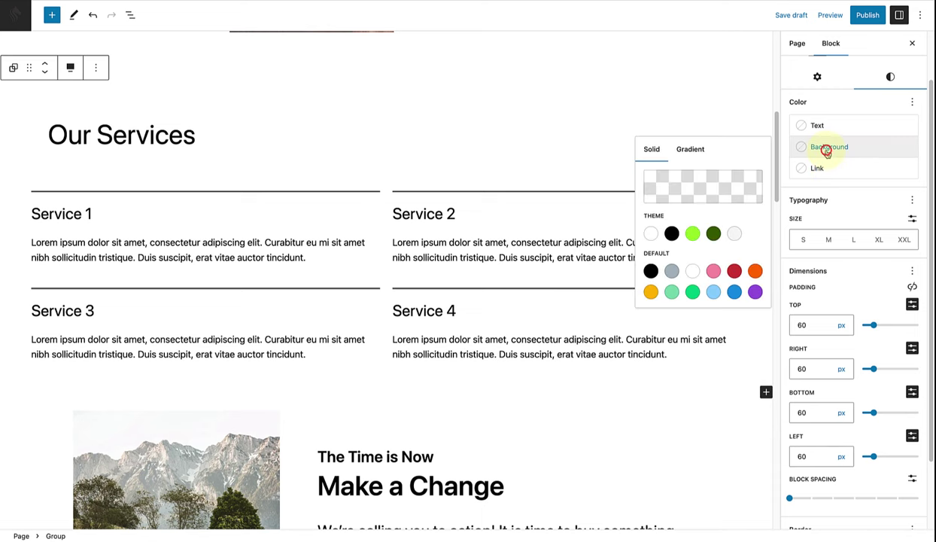
left_click(735, 235)
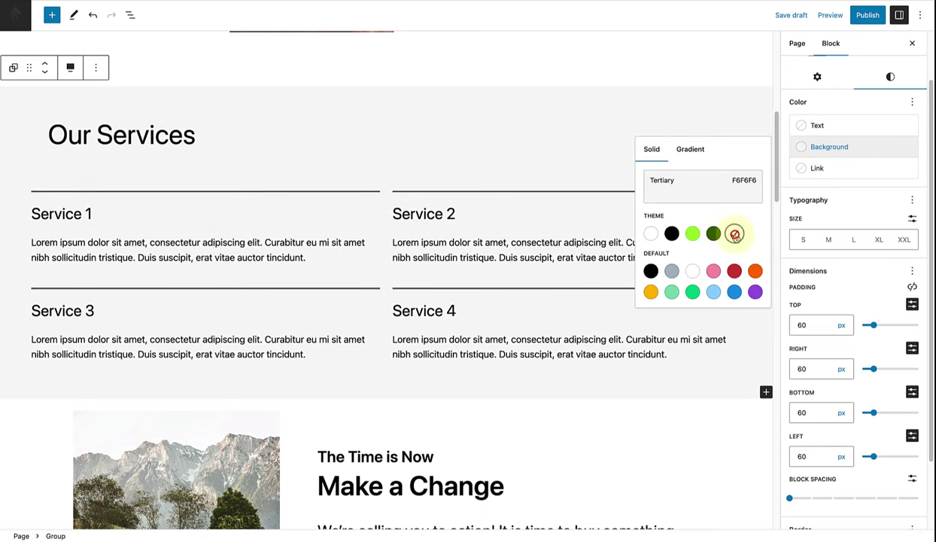
Step: Type Riding lessons, Horse trekking, Birthday parties and Holiday programs over the Service 1–4 headings
left_click_drag(96, 213, 30, 214)
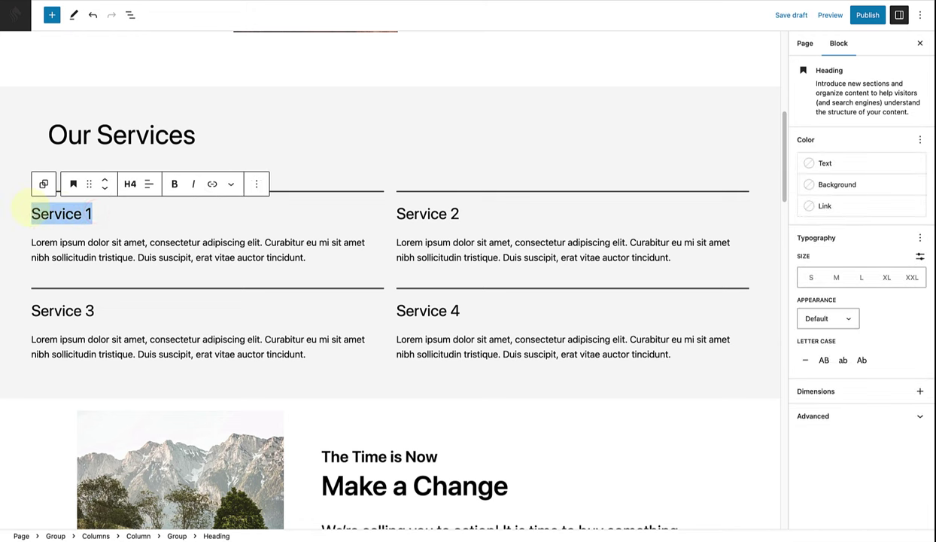
type("Riding lessons")
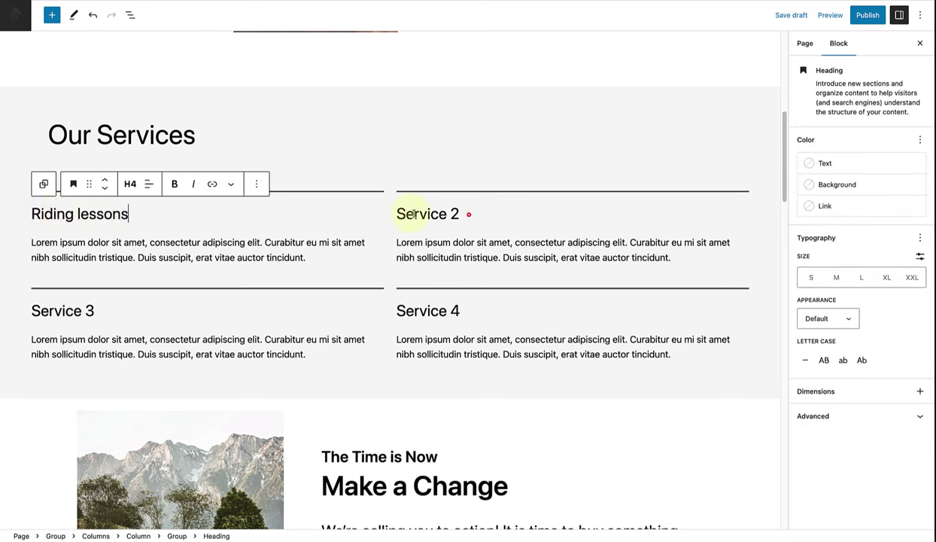
left_click_drag(463, 214, 397, 215)
type("Horse trekk")
left_click_drag(109, 311, 30, 313)
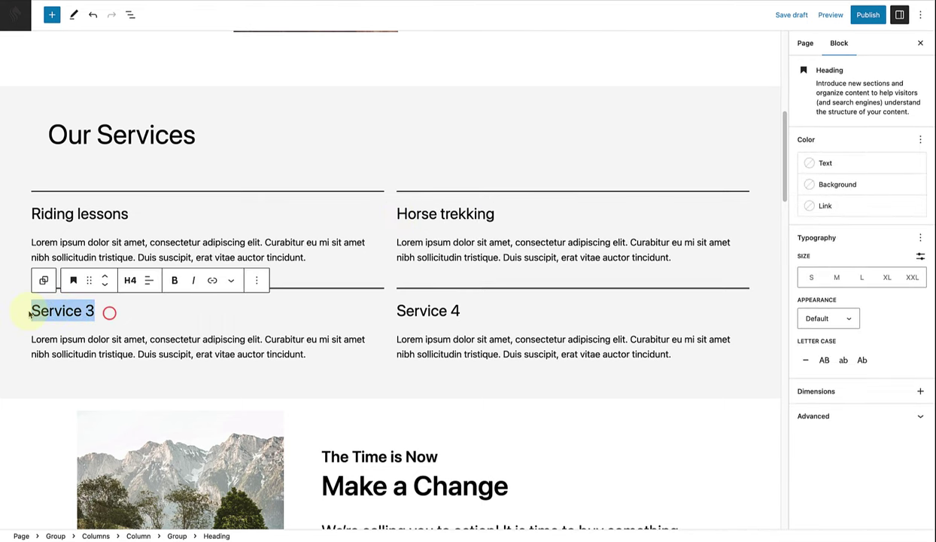
type("Birthday parties")
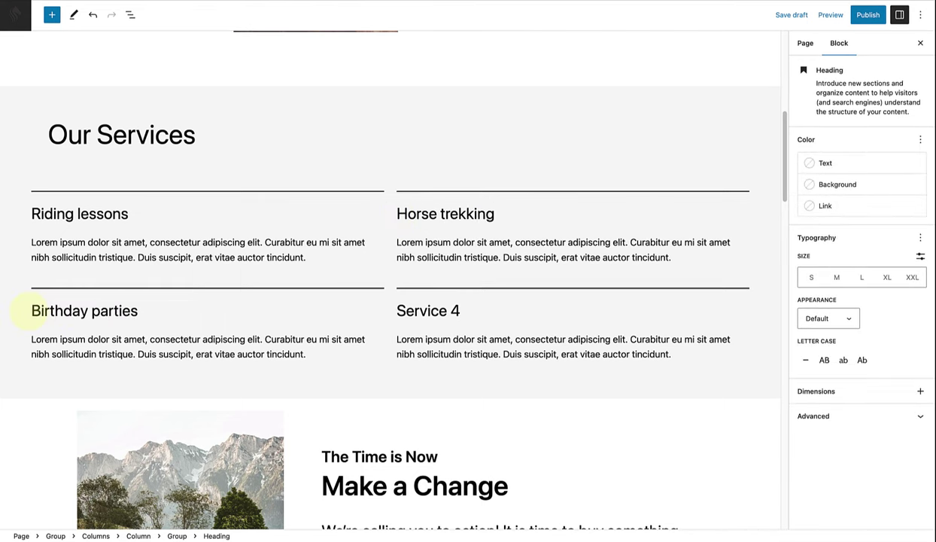
left_click_drag(461, 310, 396, 309)
type("Holiday programs")
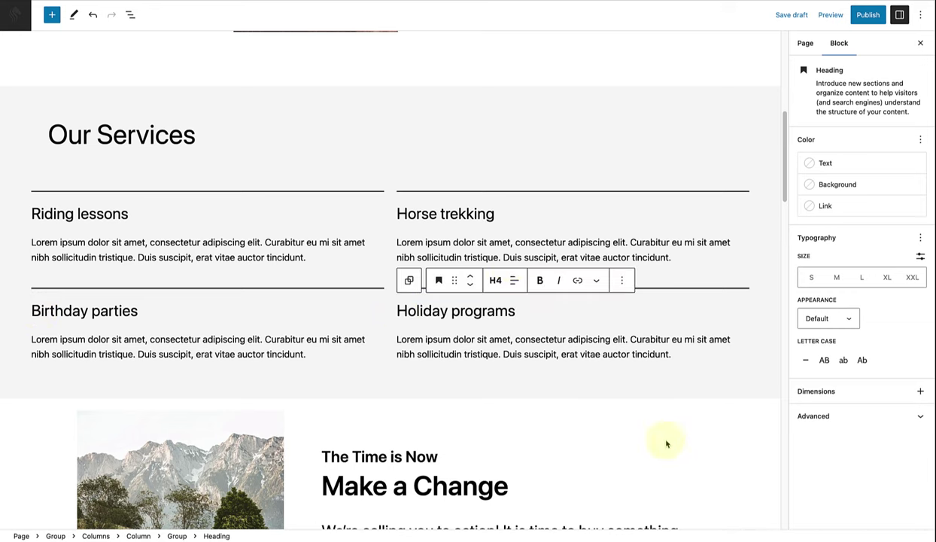
left_click(664, 439)
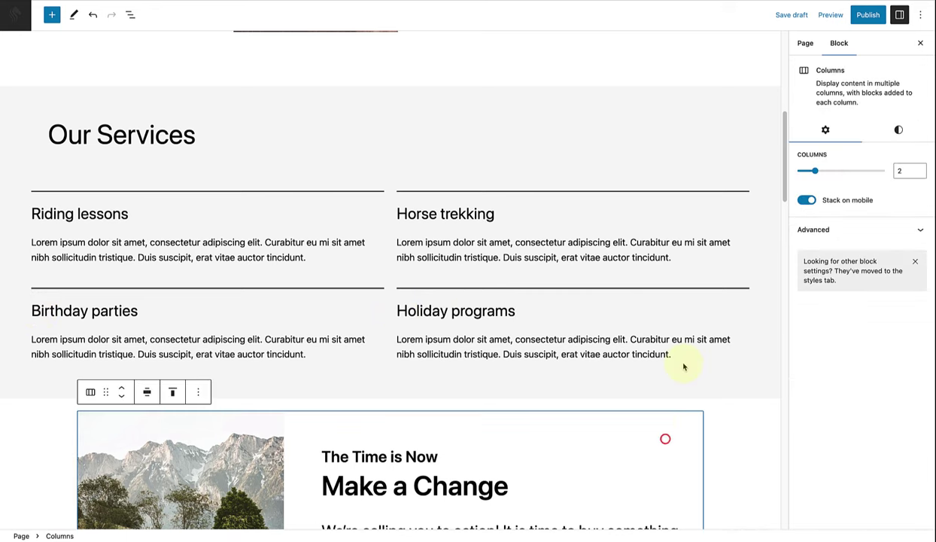
Step: Stretch the Make a Change columns block to full width and give it padding 3
scroll(684, 367, "down", 1)
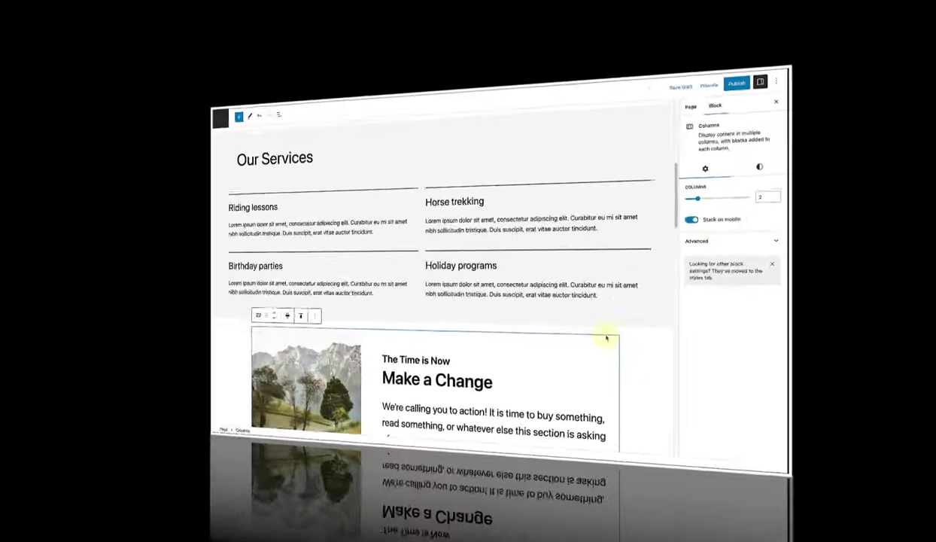
scroll(601, 294, "down", 4)
left_click(146, 155)
left_click(155, 232)
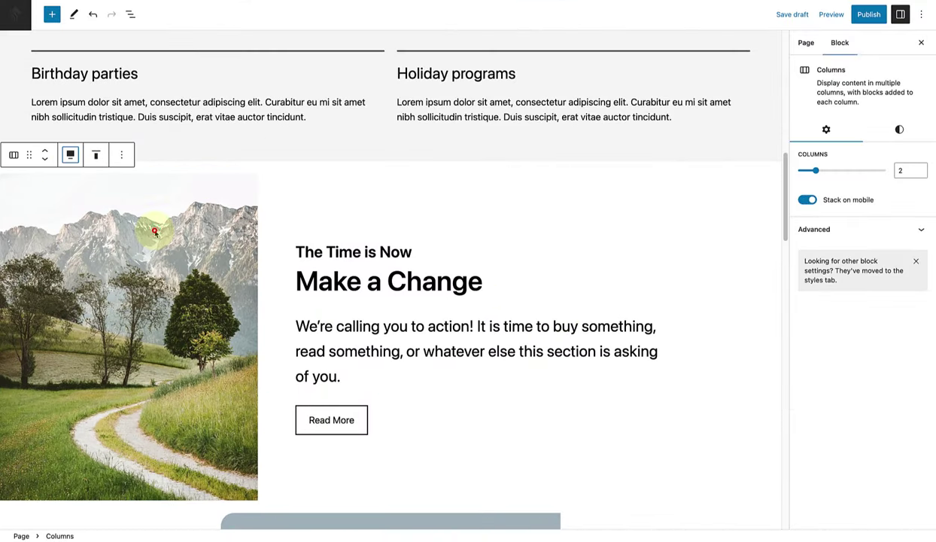
left_click(897, 131)
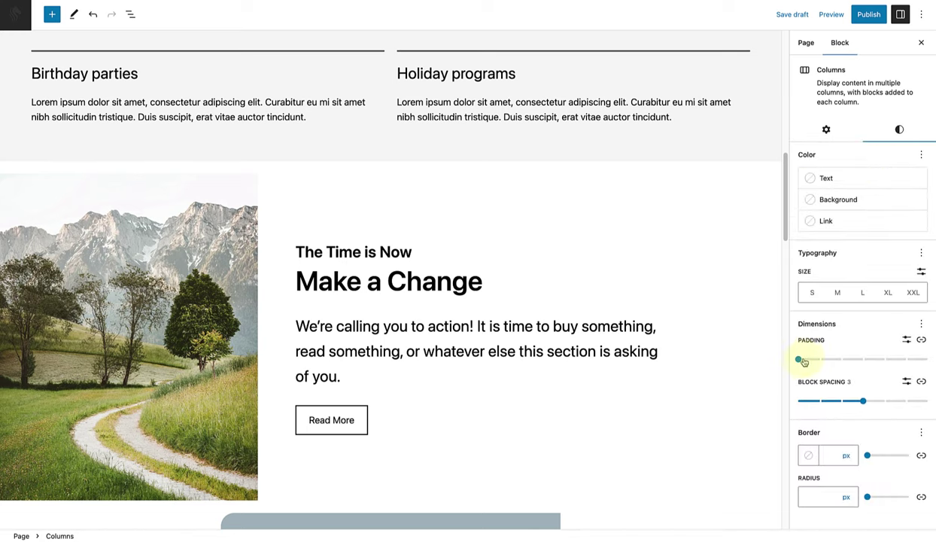
left_click_drag(799, 361, 858, 364)
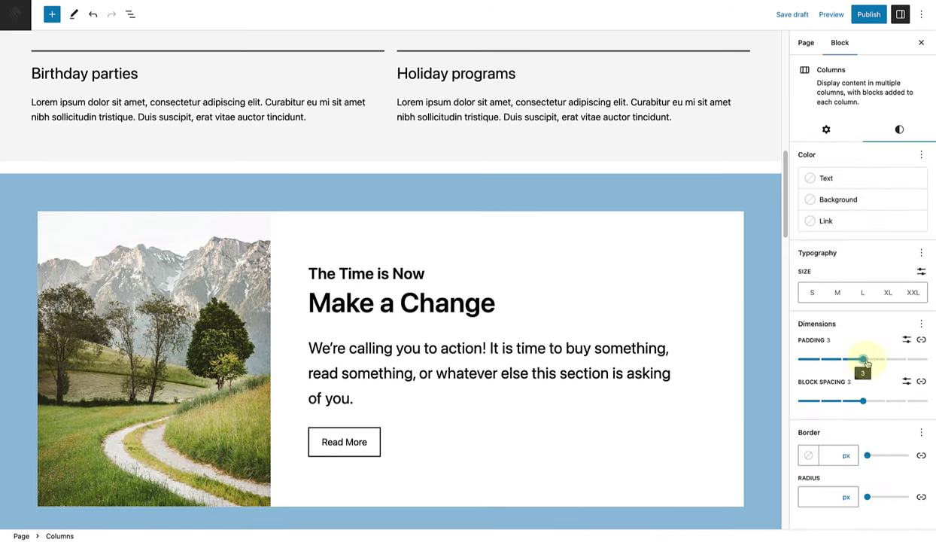
Step: Replace the mountain landscape image with the girl-kissing-a-horse photo from the Media Library
left_click(200, 304)
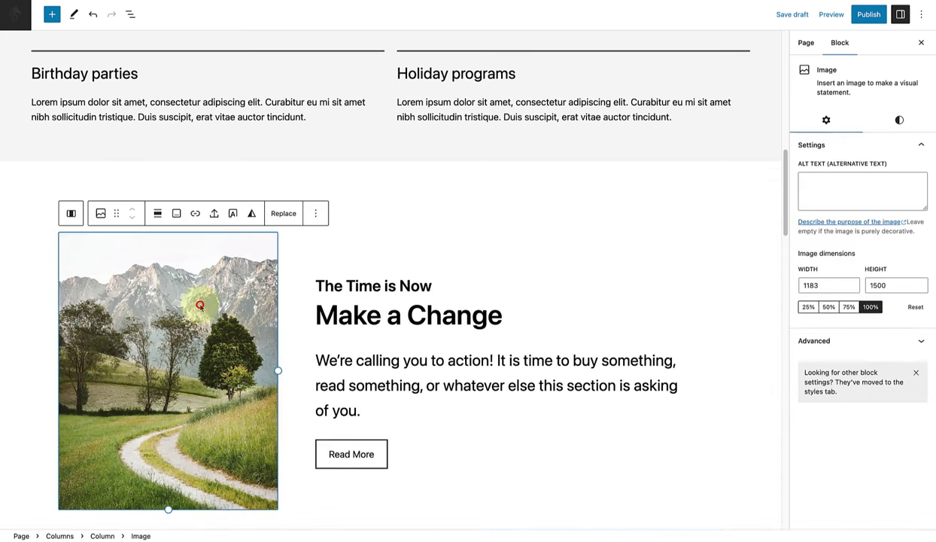
scroll(200, 305, "down", 3)
left_click(279, 115)
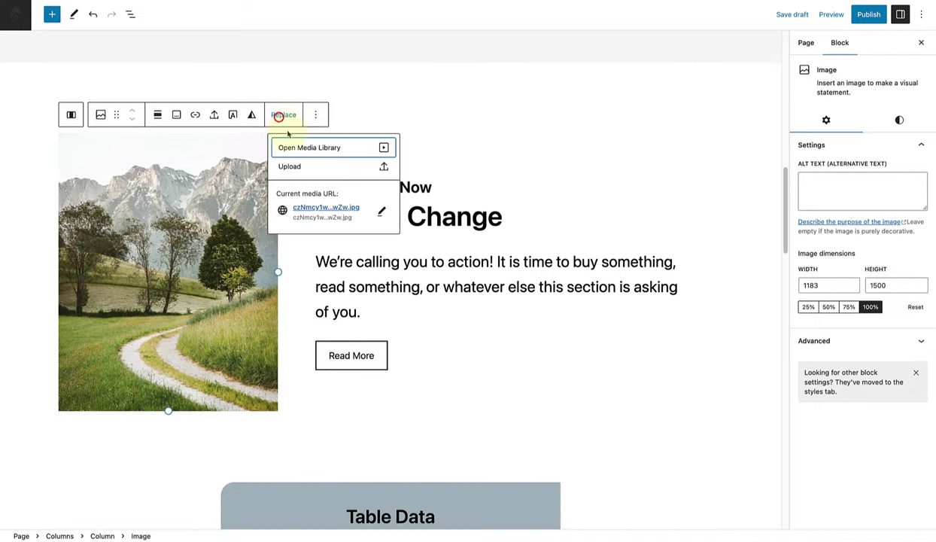
left_click(291, 148)
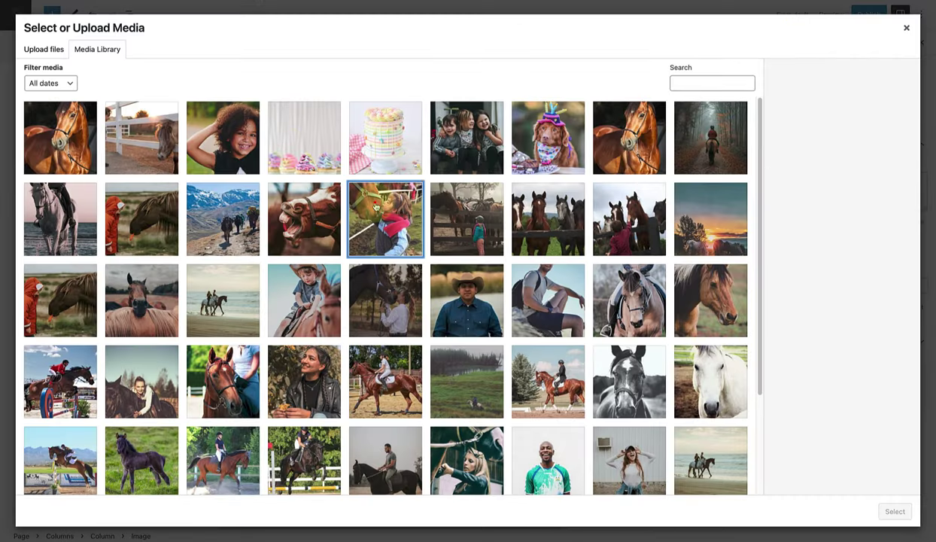
left_click(376, 207)
left_click(895, 511)
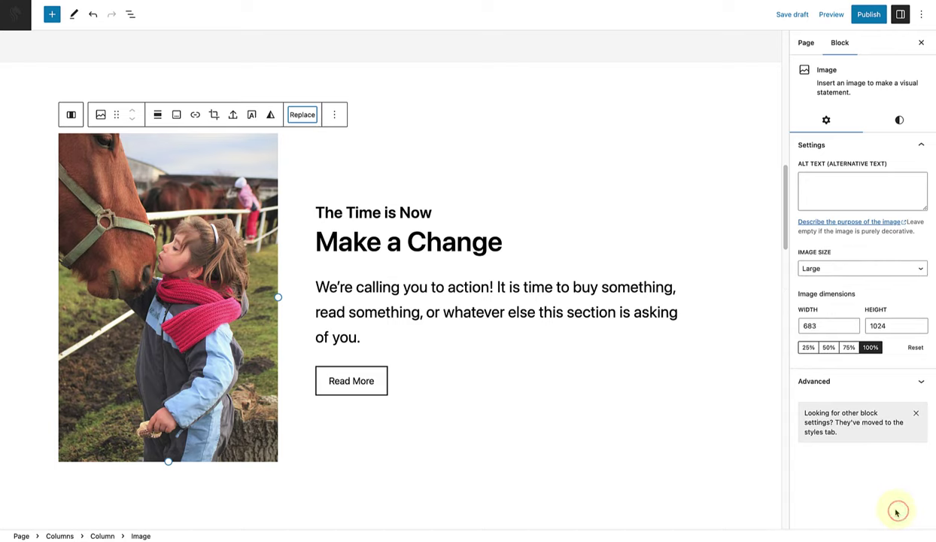
Step: Reset 'The Time is Now' line to default font size and retype it as 'Beginner to advanced'
triple_click(386, 213)
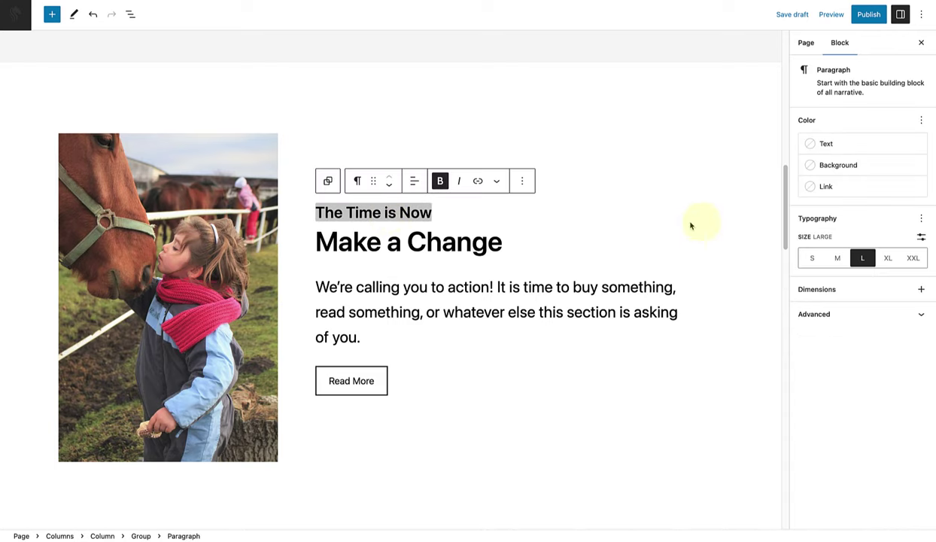
left_click(922, 220)
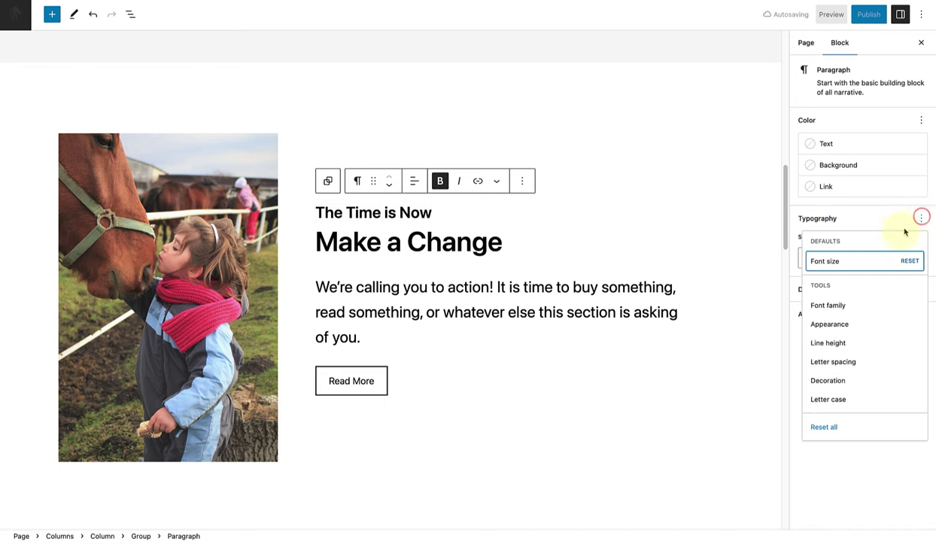
left_click(856, 260)
left_click_drag(387, 212, 315, 211)
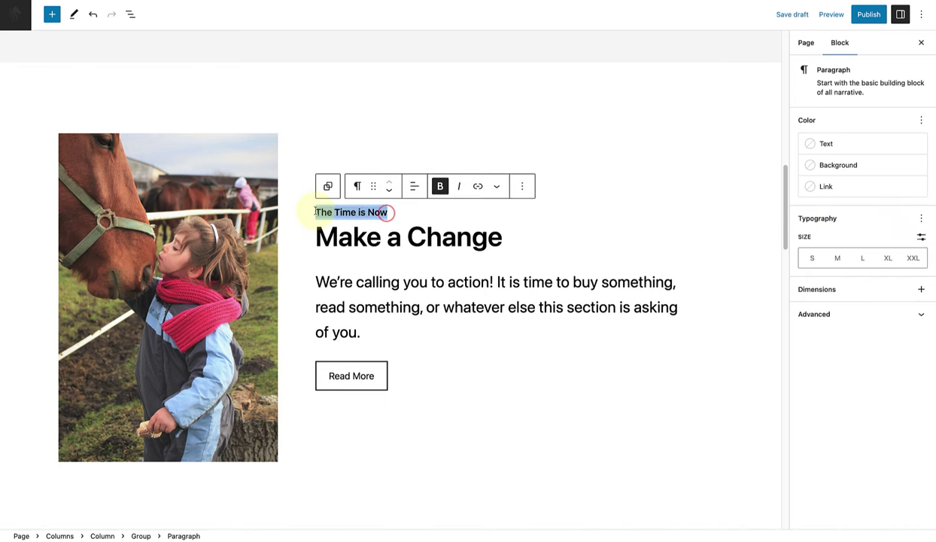
type("Beginner to advanced")
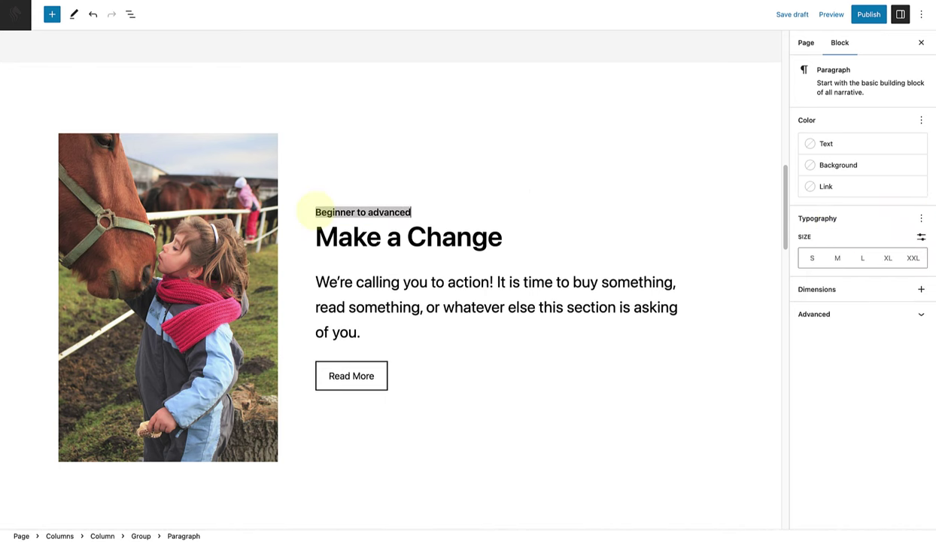
left_click_drag(439, 211, 309, 210)
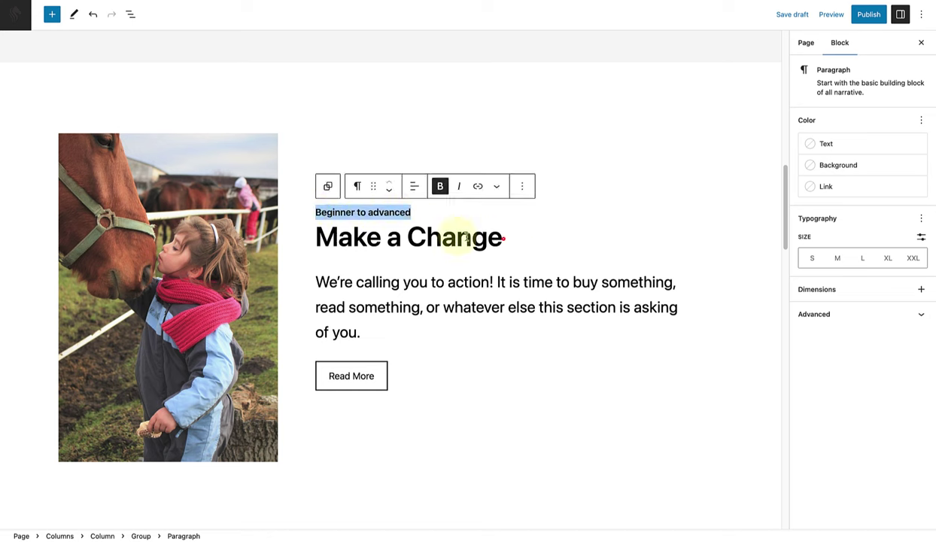
Step: Rename the 'Make a Change' heading to 'Riding lessons' and remove its bold
left_click_drag(504, 237, 314, 238)
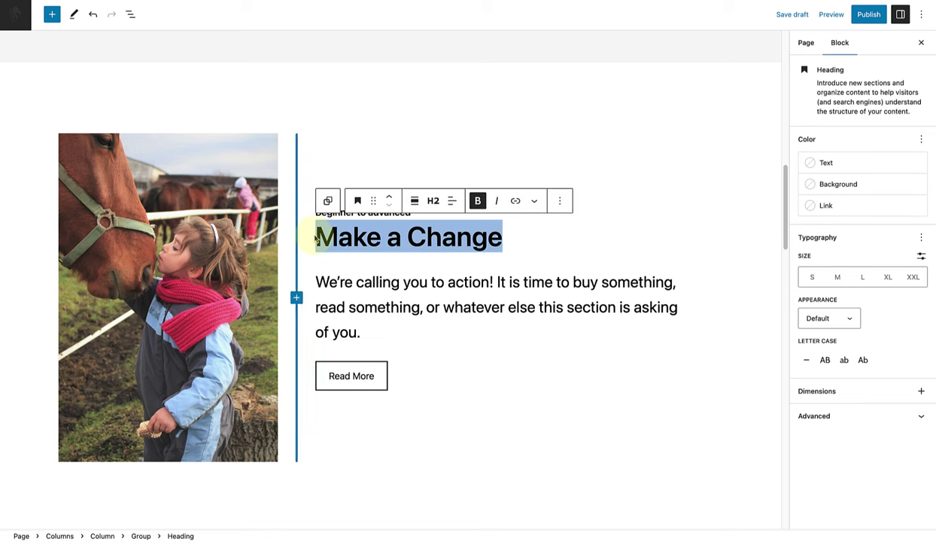
type("Riding")
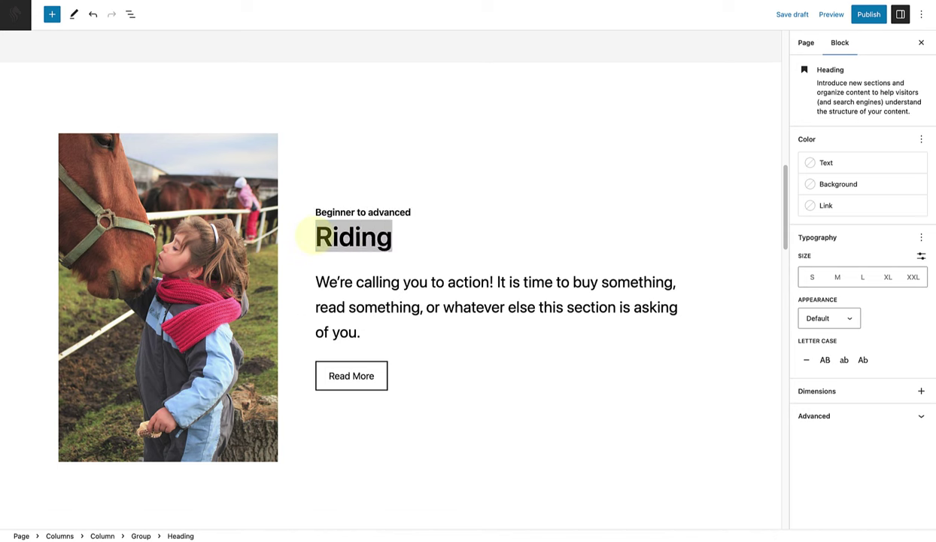
type(" lessons")
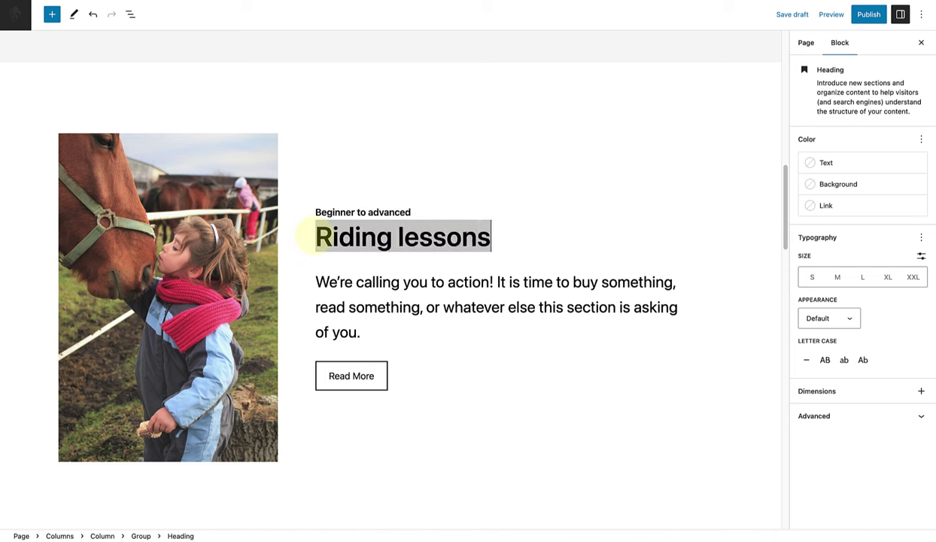
left_click_drag(495, 239, 307, 234)
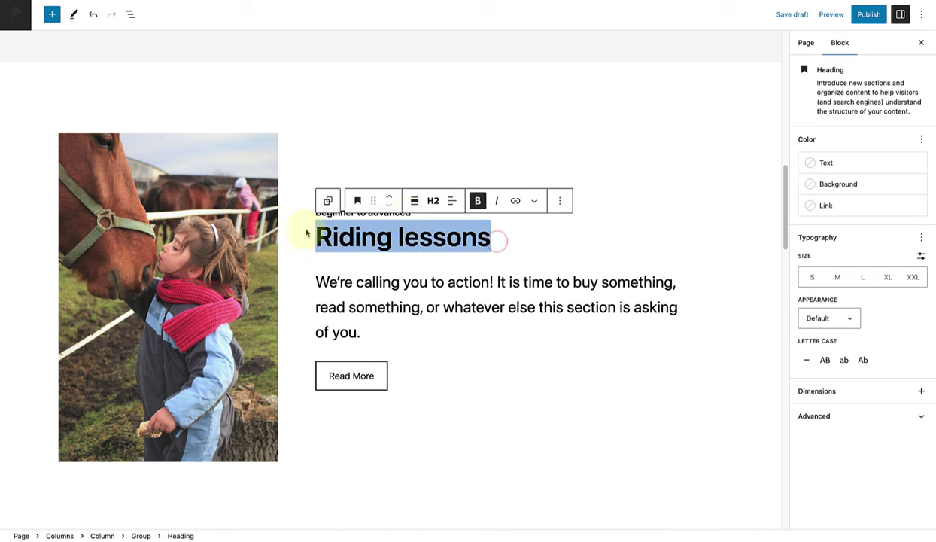
left_click(481, 202)
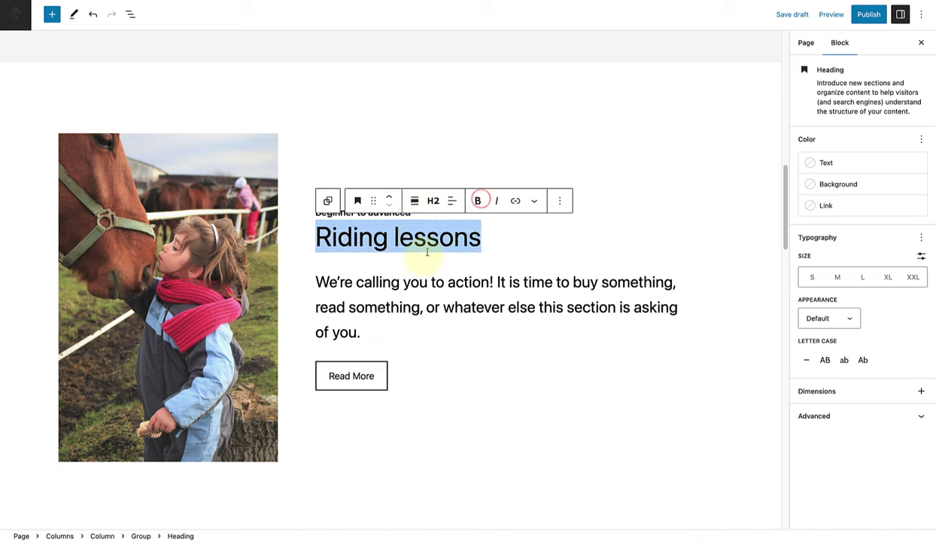
Step: Reset the call-to-action paragraph's font size to the default
left_click_drag(379, 326, 315, 280)
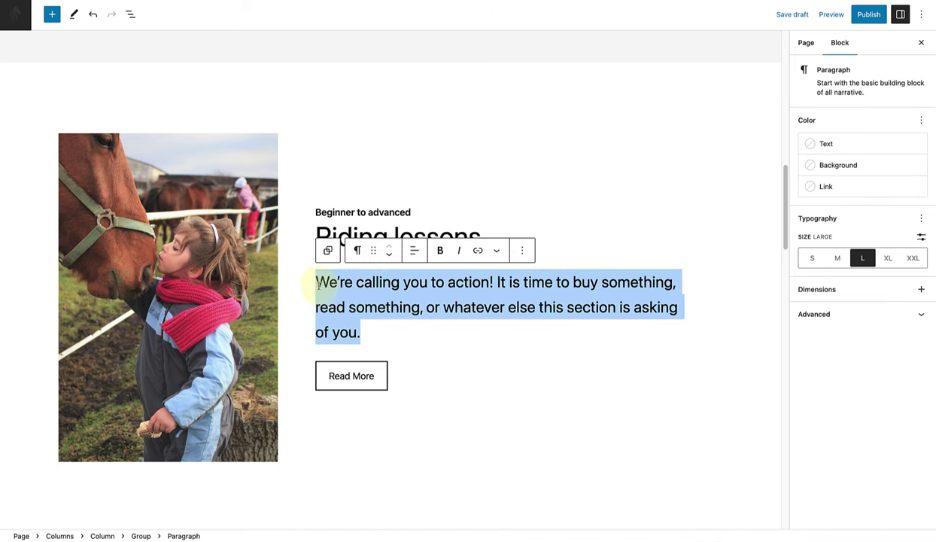
left_click(921, 219)
left_click(870, 261)
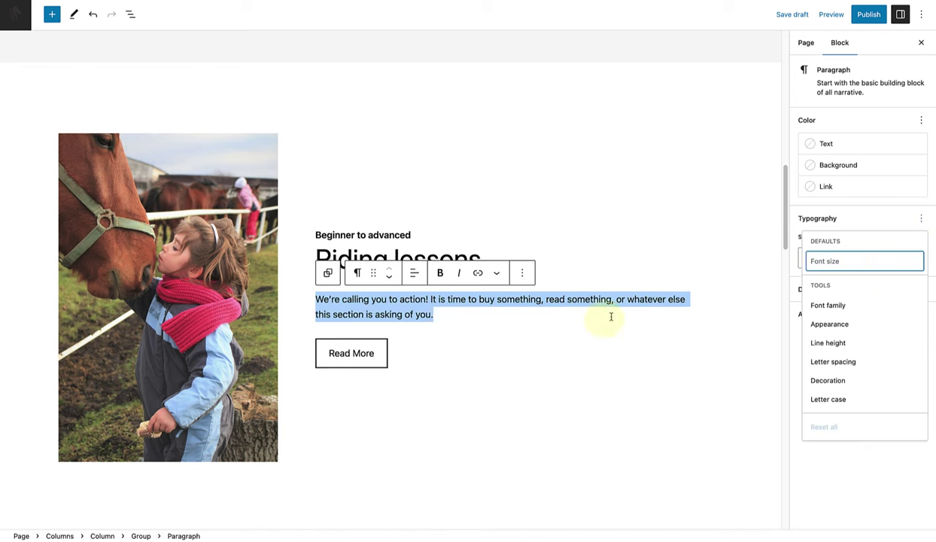
Step: Copy the paragraph's sentence and paste a second copy at its end
left_click_drag(460, 316, 315, 304)
key("ctrl+c")
scroll(316, 303, "up", 1)
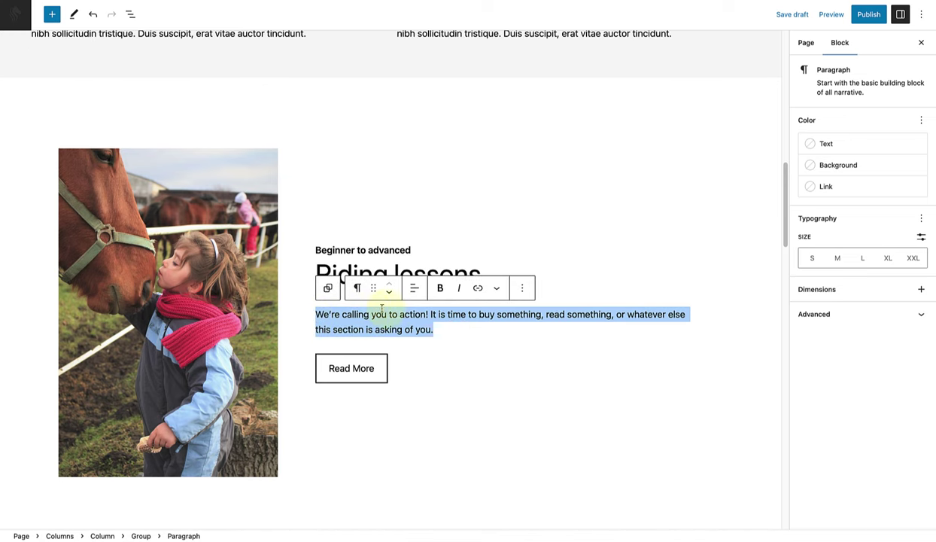
left_click(442, 330)
key("ctrl+v")
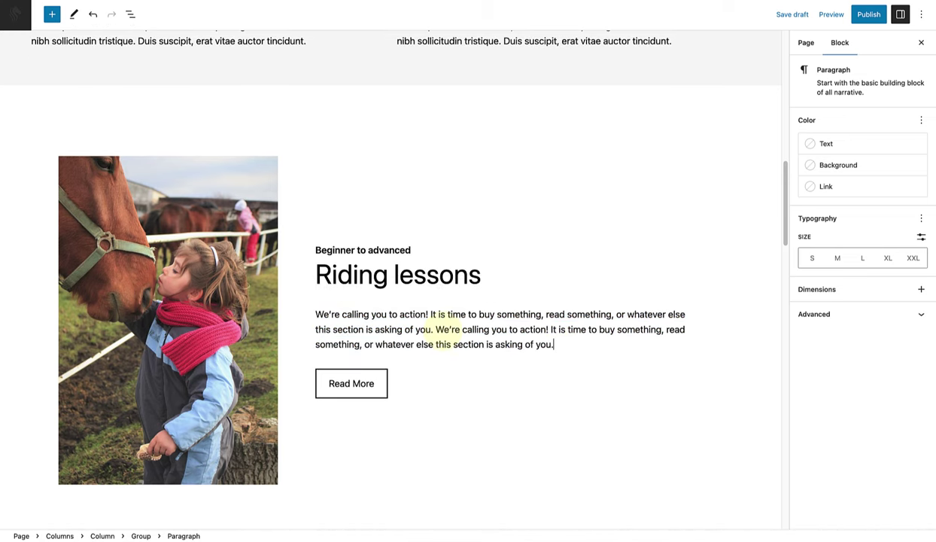
scroll(442, 331, "down", 1)
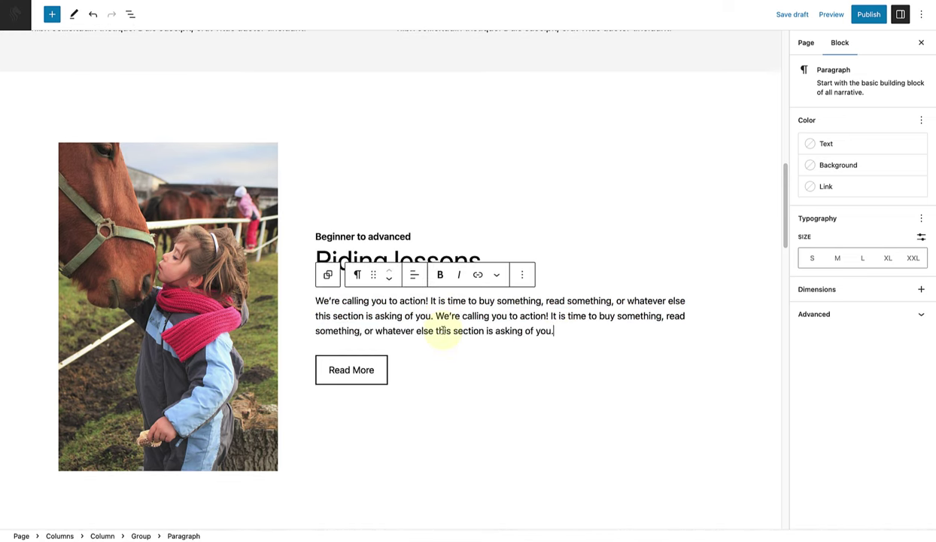
scroll(442, 331, "up", 10)
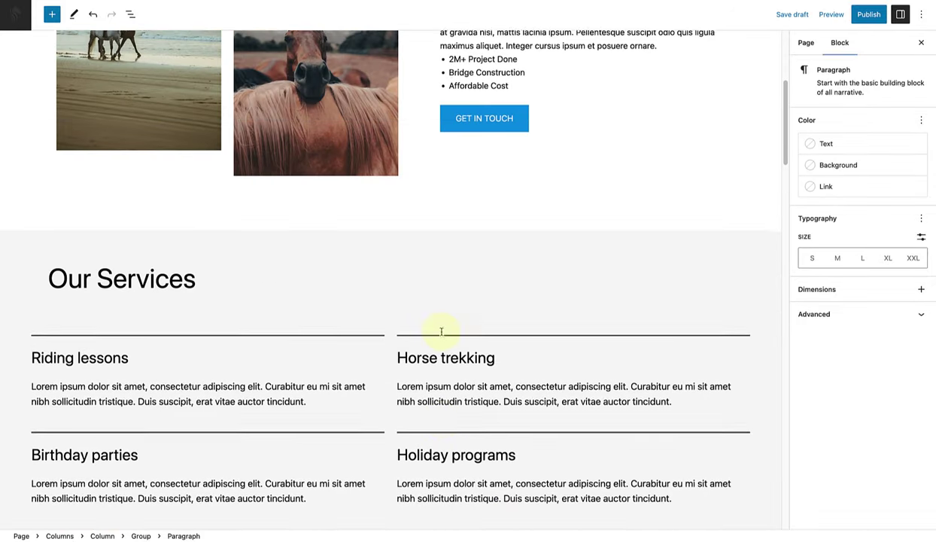
scroll(441, 331, "up", 2)
Step: Copy the GET IN TOUCH button's styles and paste them onto the Riding lessons Read More button
left_click(450, 191)
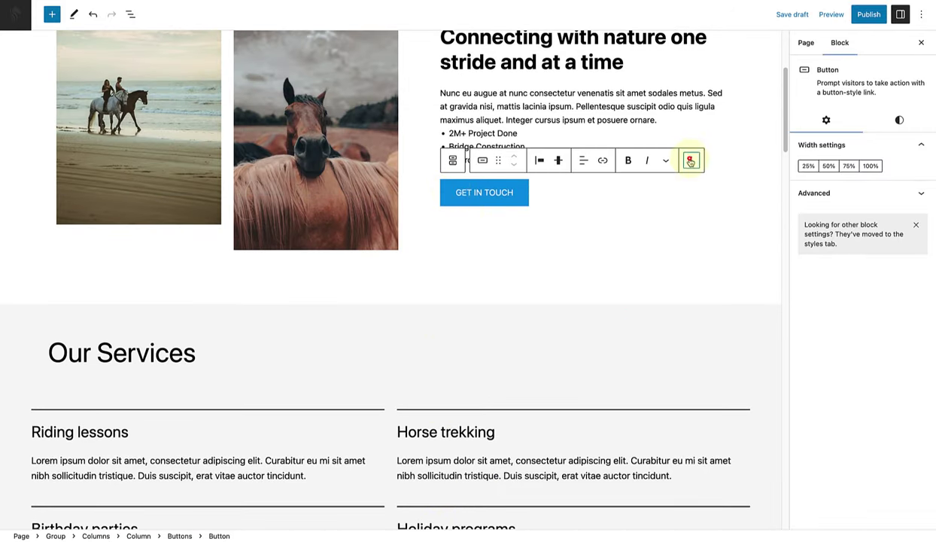
left_click(690, 160)
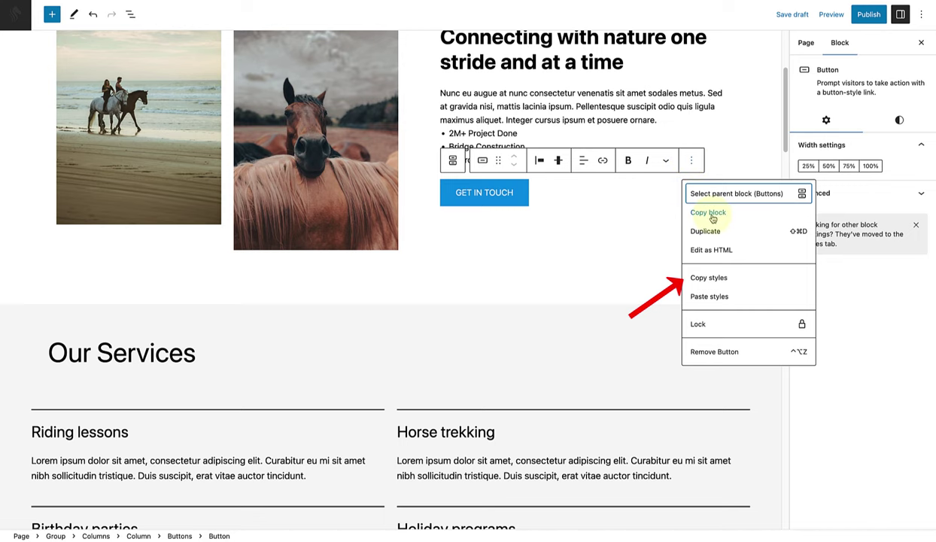
left_click(722, 278)
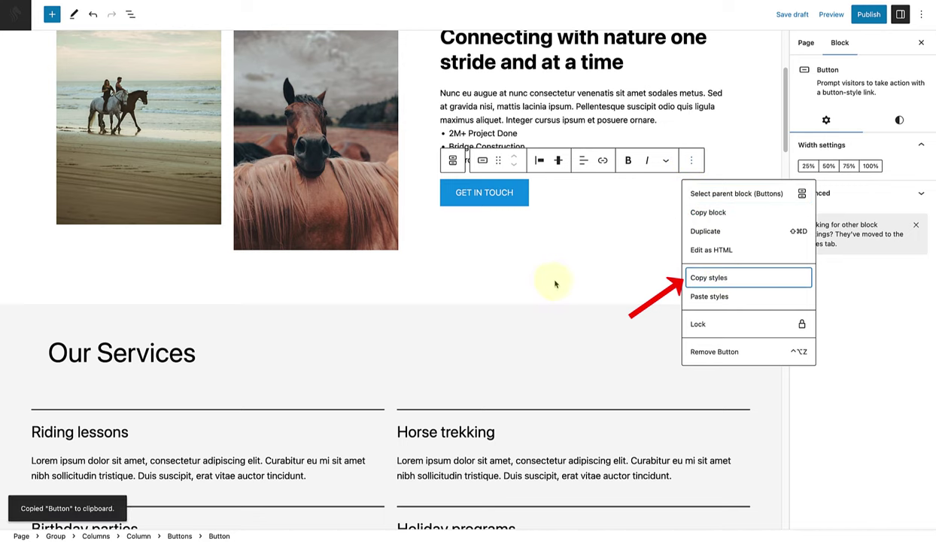
scroll(546, 282, "down", 7)
scroll(524, 287, "down", 3)
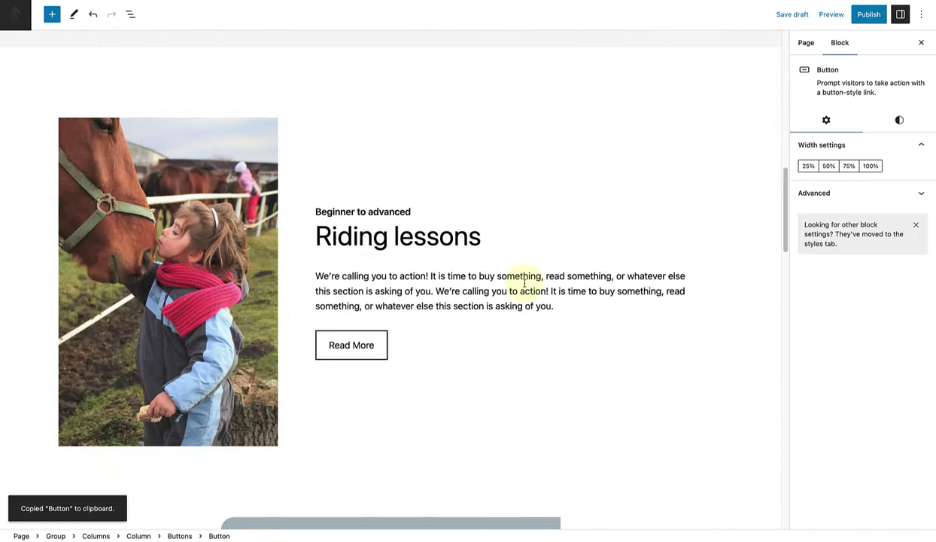
left_click(350, 285)
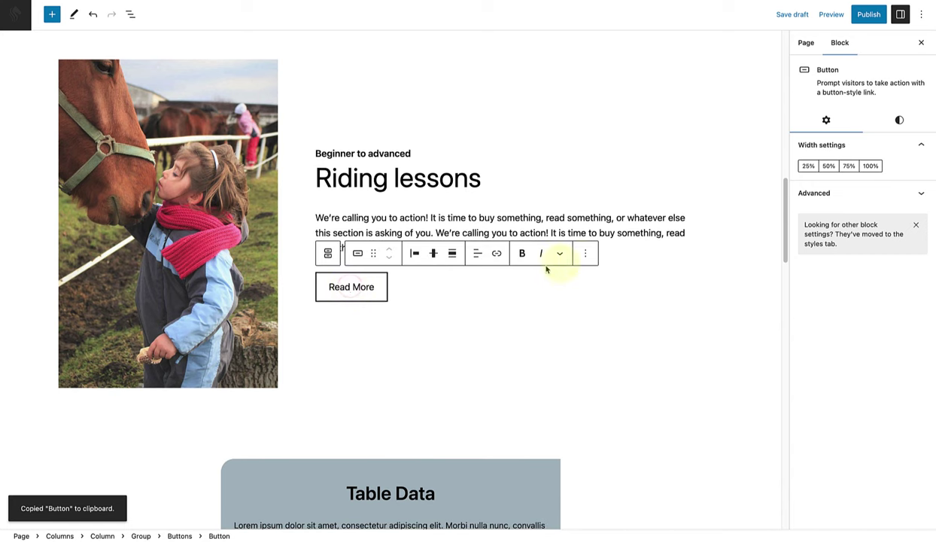
left_click(585, 254)
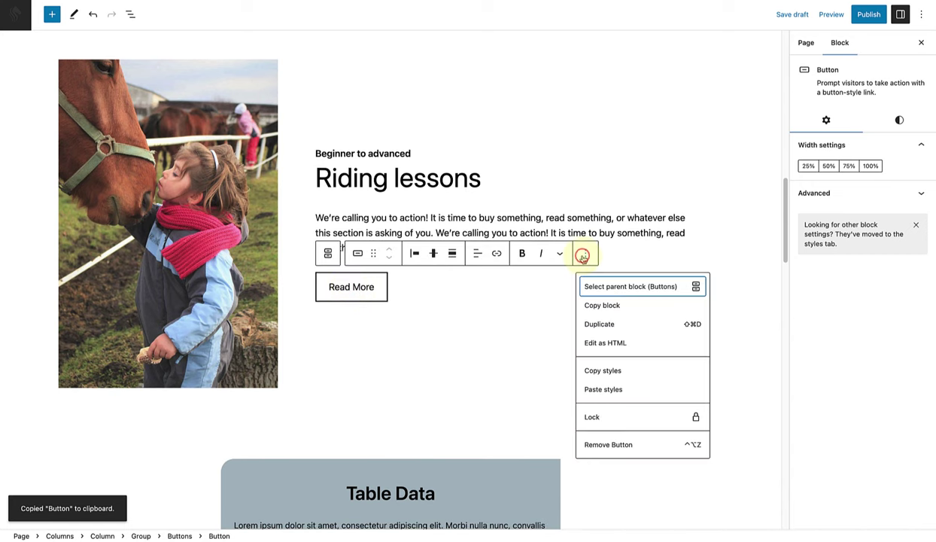
left_click(602, 390)
Step: Change the Read More button label to 'BOOK NOW'
left_click(434, 343)
scroll(421, 331, "down", 1)
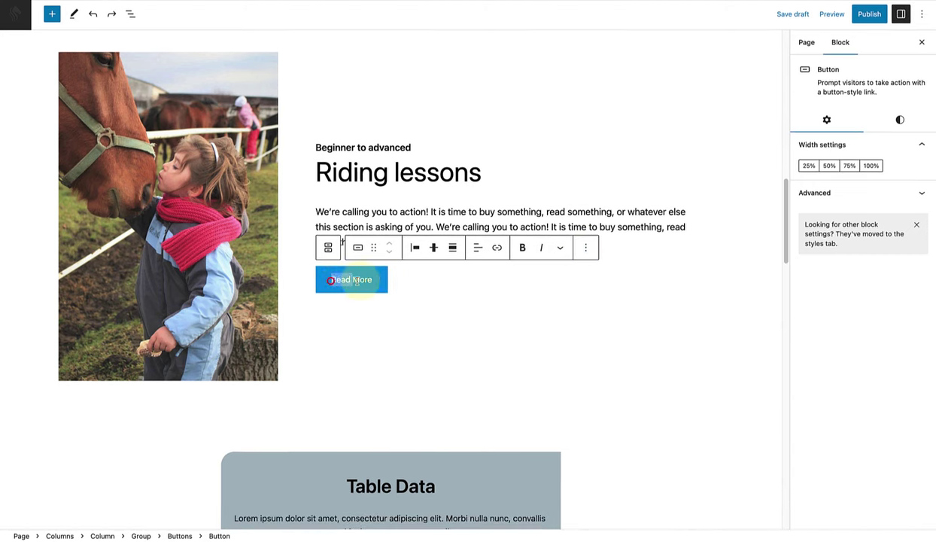
left_click(331, 280)
type("BO")
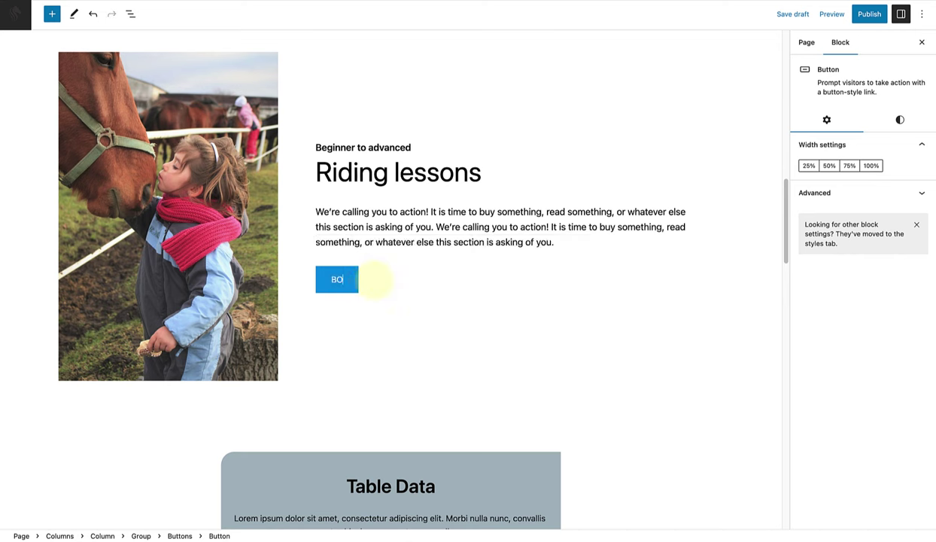
type("OK NOW")
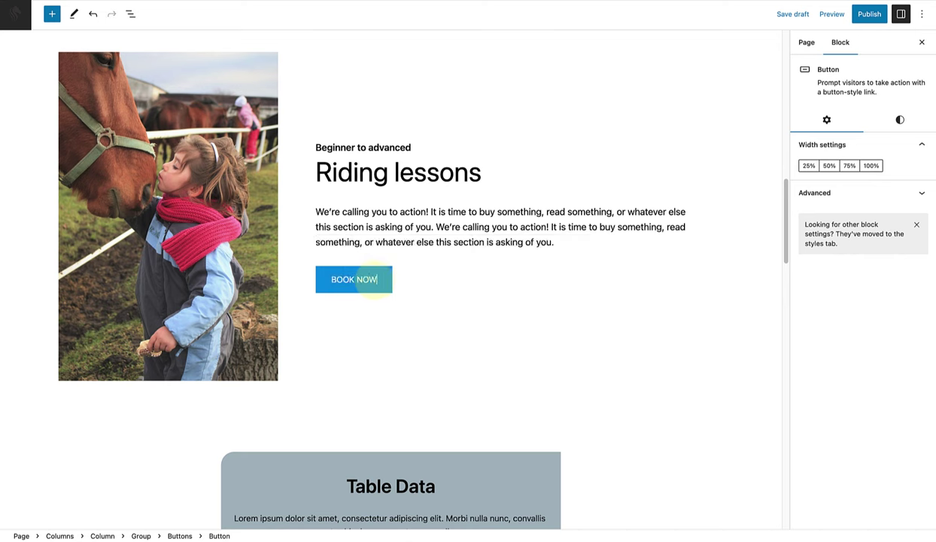
Step: Set the Table Data group's alignment to full width
left_click(558, 322)
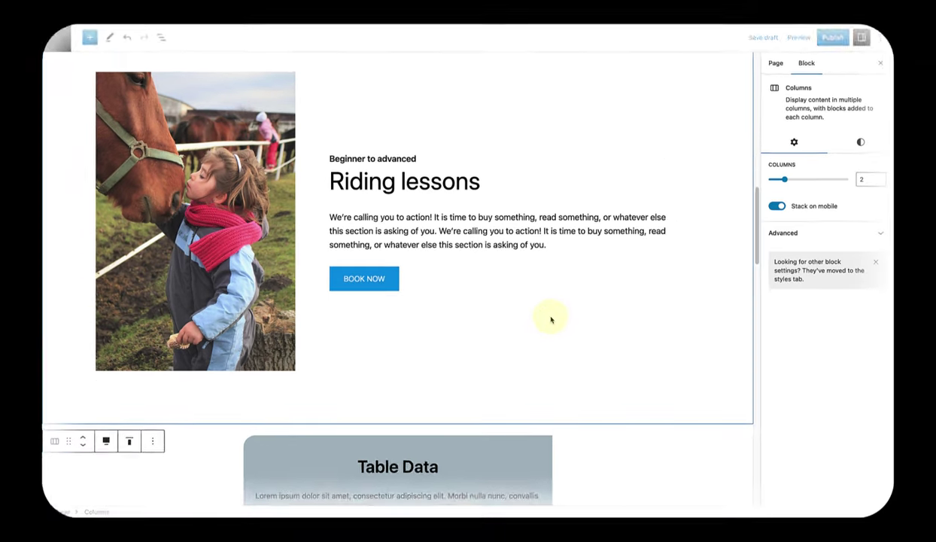
scroll(547, 318, "down", 5)
left_click(518, 160)
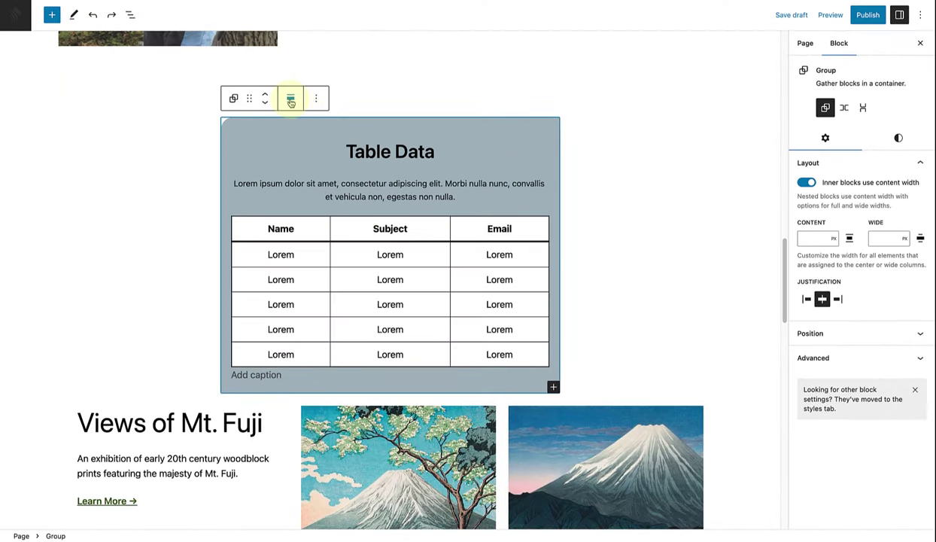
left_click(290, 101)
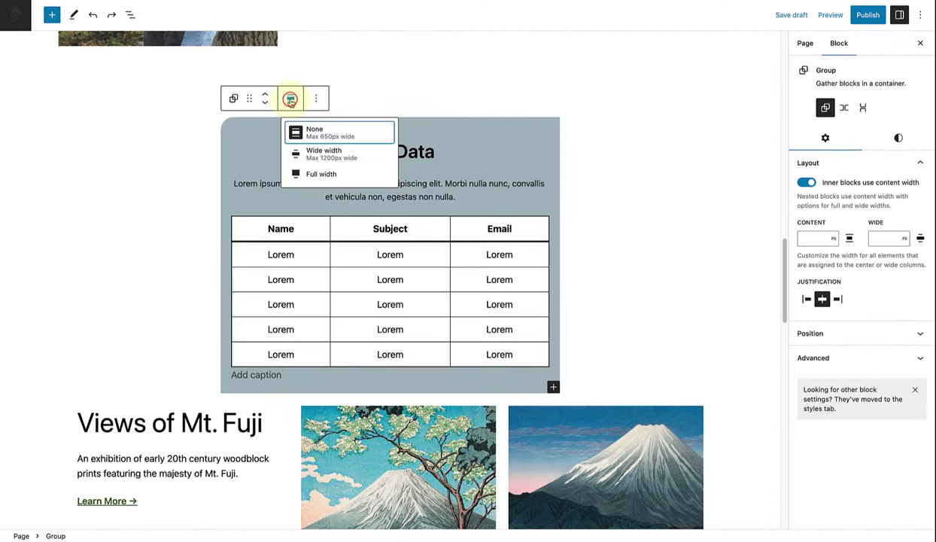
left_click(319, 174)
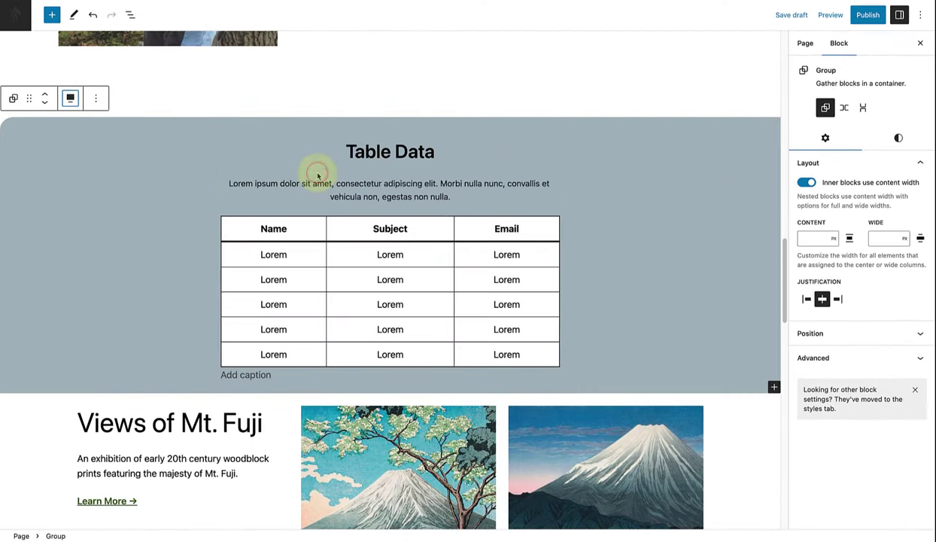
Step: Give the Table Data group a light grey Tertiary background and 0 corner radius
left_click(898, 138)
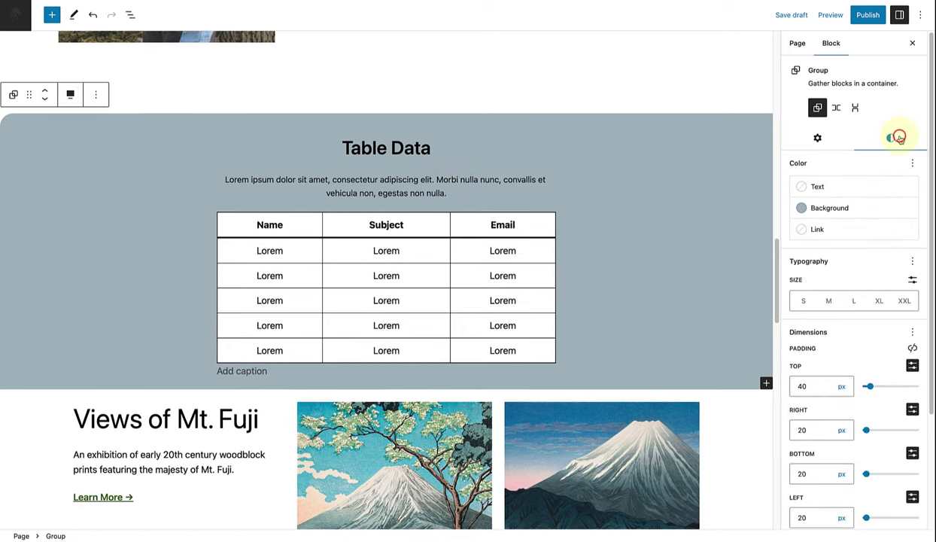
left_click(821, 208)
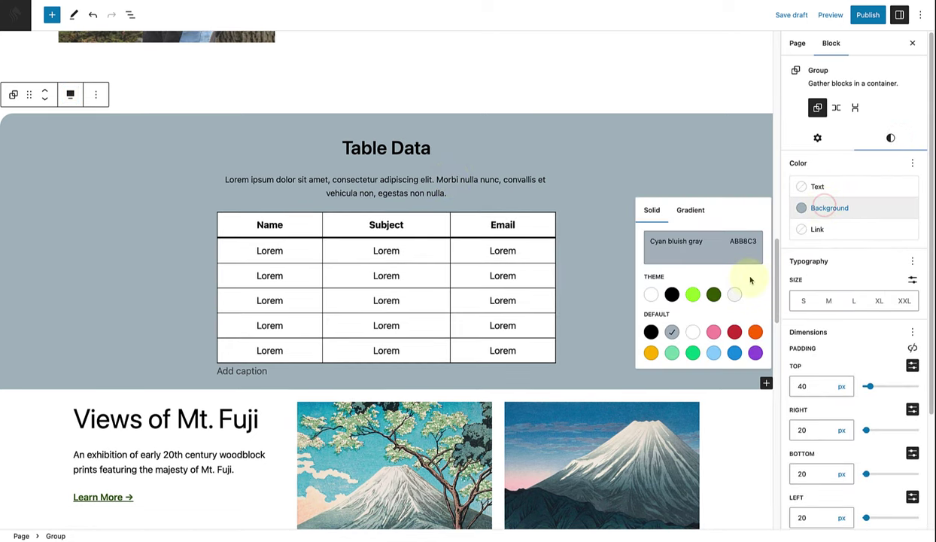
left_click(735, 295)
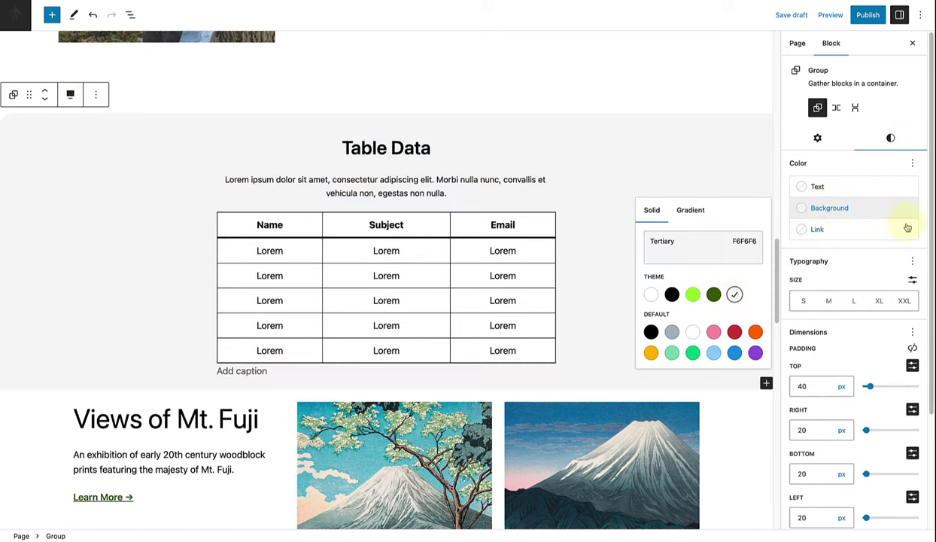
left_click_drag(930, 192, 927, 334)
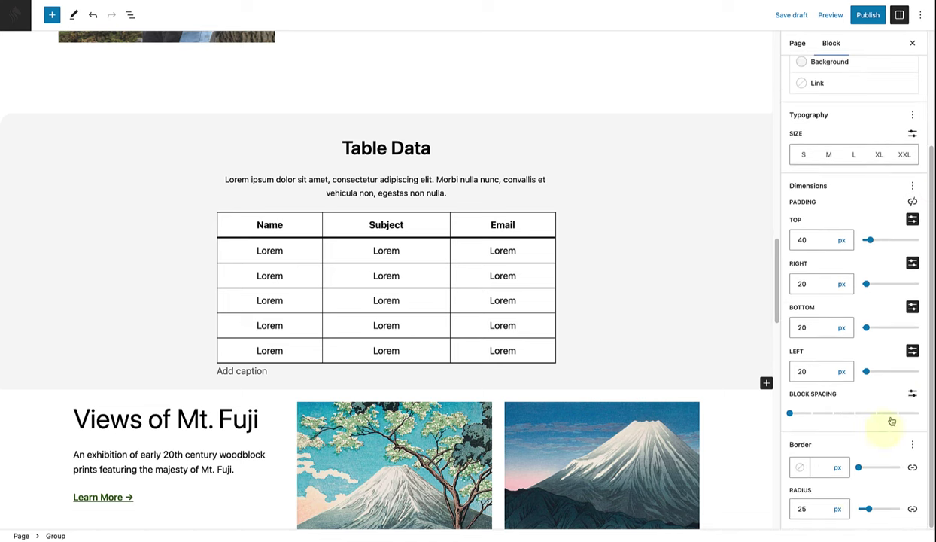
left_click(815, 509)
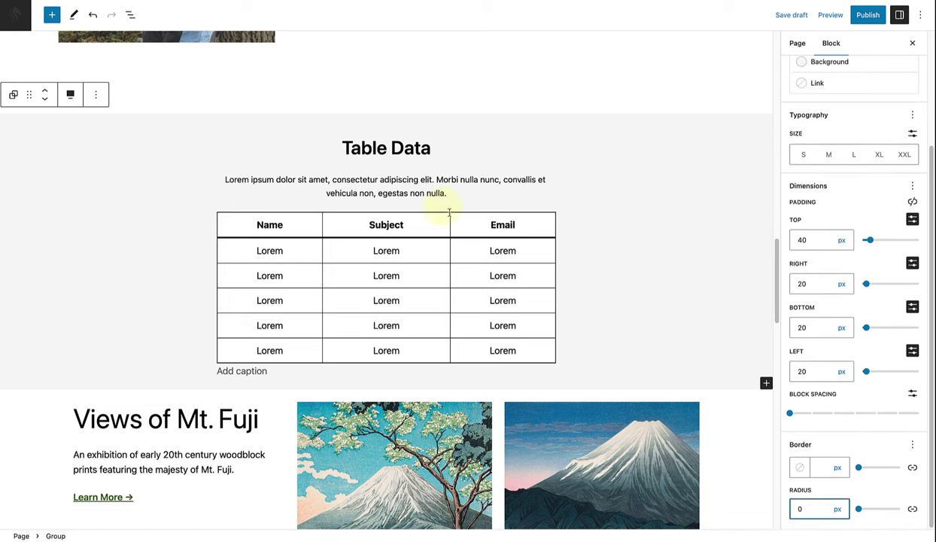
Step: Make the Table Data heading an H2 reading 'Prices'
left_click(358, 146)
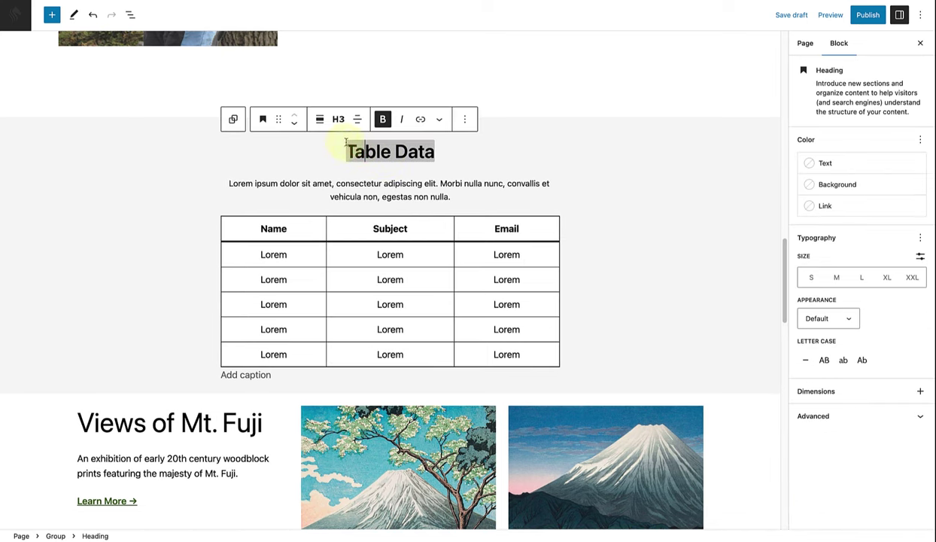
left_click(339, 127)
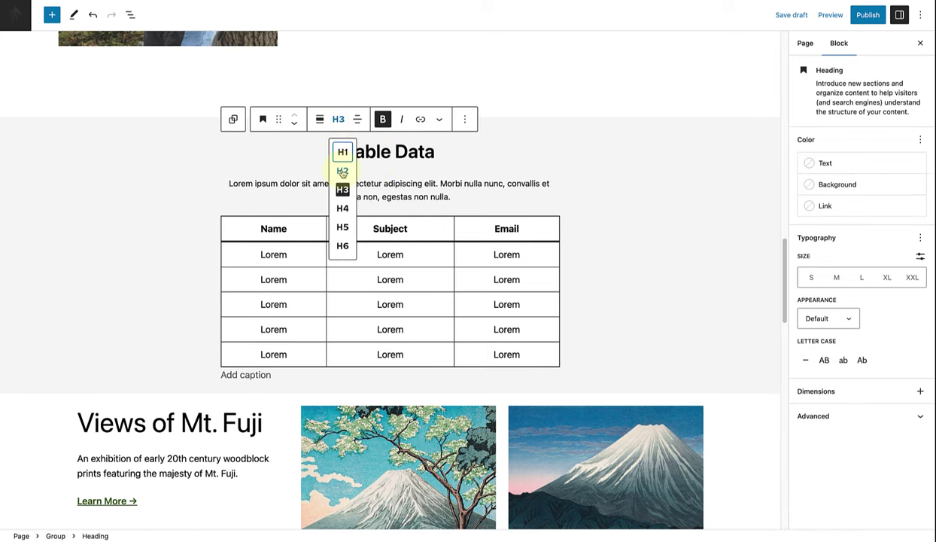
left_click(340, 169)
left_click_drag(455, 154, 328, 148)
type("Prices")
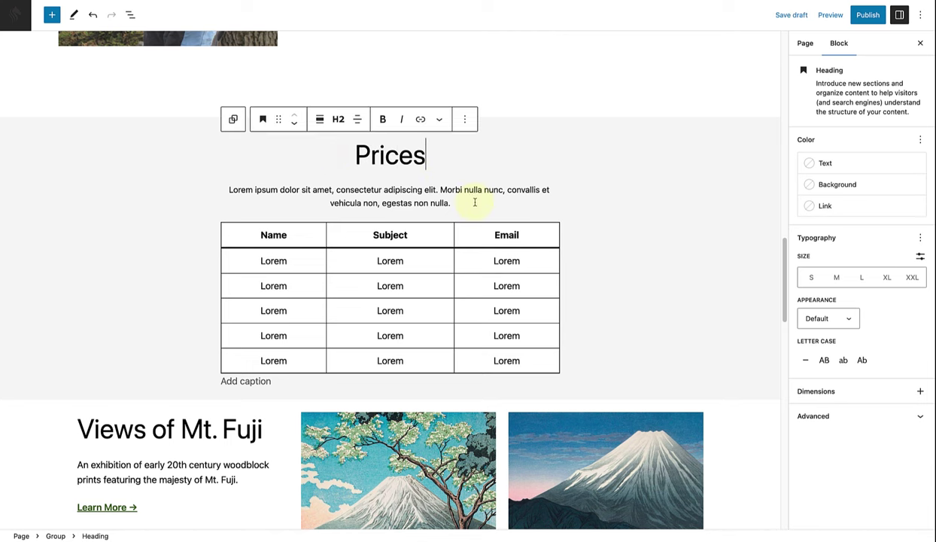
Step: Delete the placeholder paragraph and rename the Name column header to 'Duration'
left_click_drag(473, 202, 221, 186)
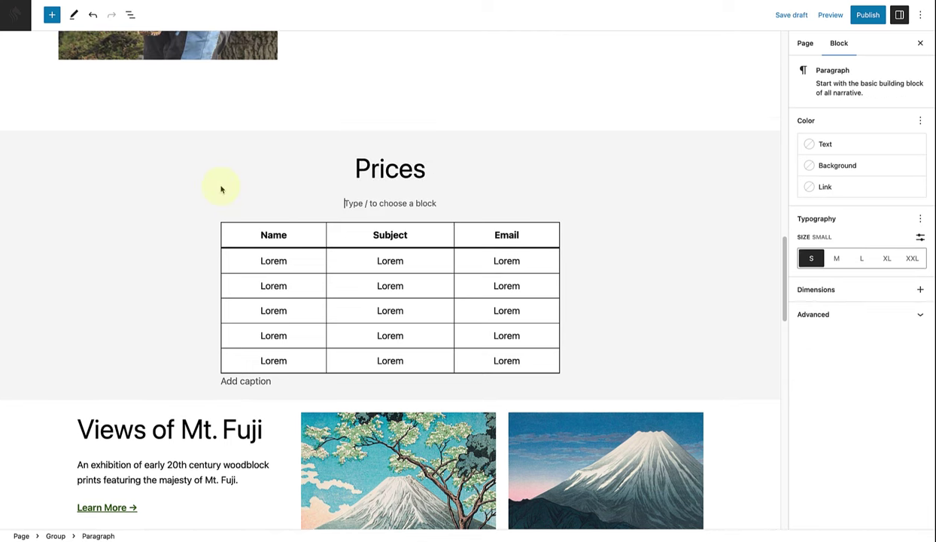
key("BackSpace")
left_click_drag(288, 253, 249, 250)
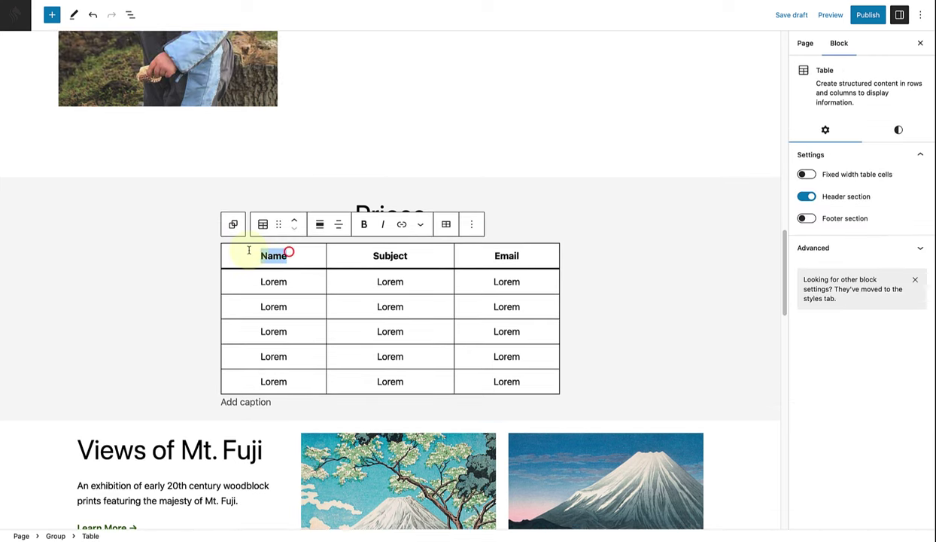
type("Duration")
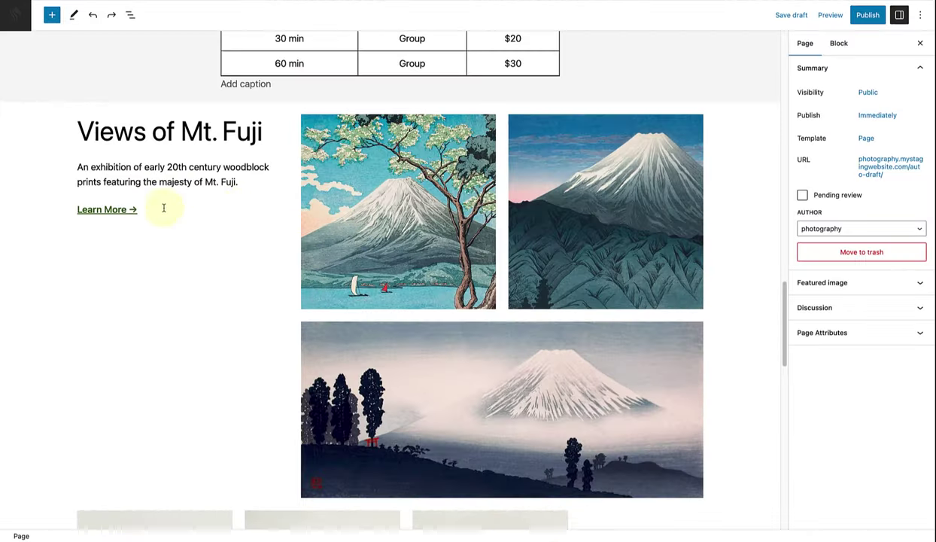
Step: Swap the Views of Mt. Fuji heading, text and link for the Horse trekking text and price blocks
left_click_drag(163, 208, 75, 133)
key("BackSpace")
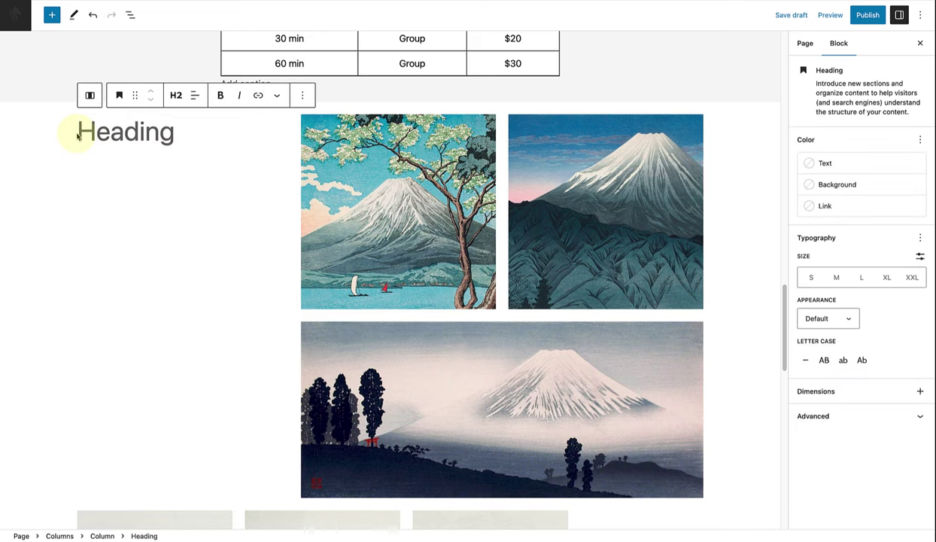
key("ctrl+z")
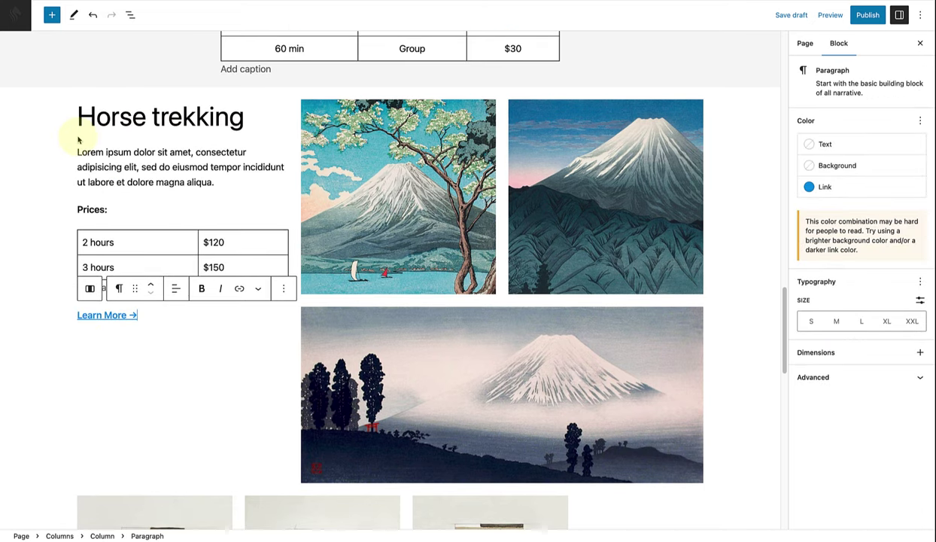
Step: Remove the bottom Fuji print from the gallery
left_click(453, 323)
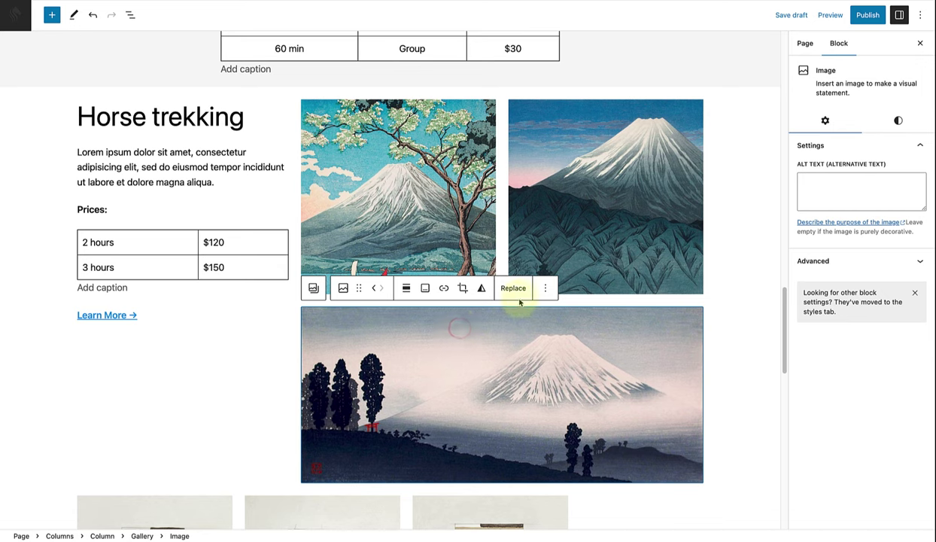
left_click(546, 288)
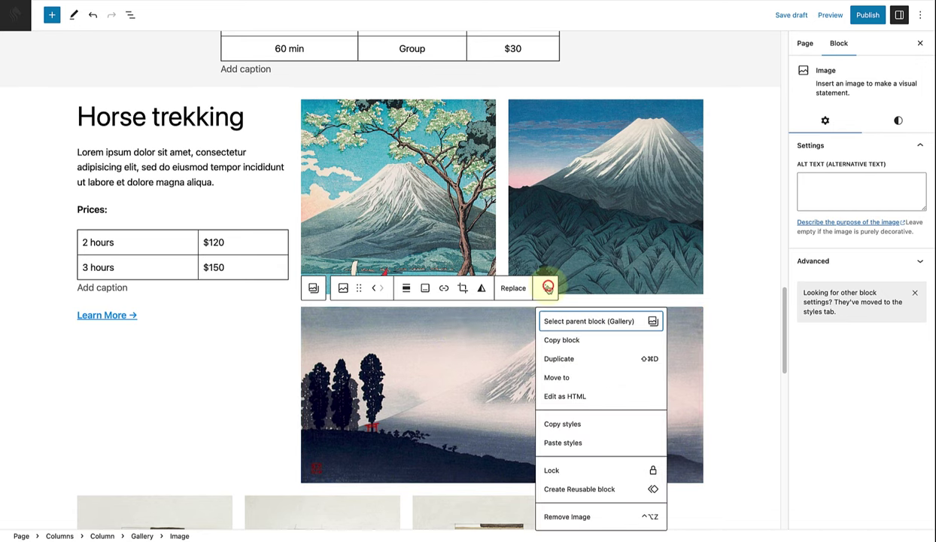
left_click(589, 517)
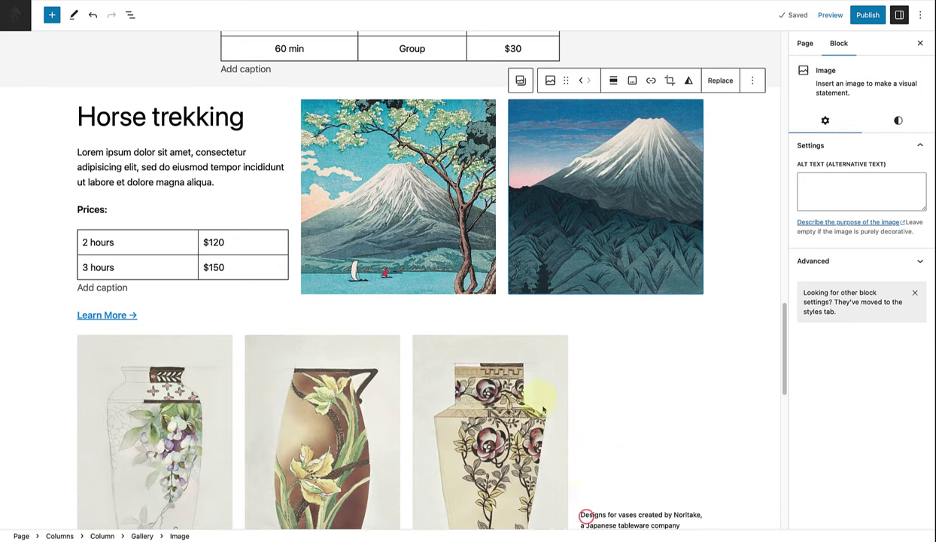
Step: Replace the left and right Fuji prints with the forest trail rider and brown horse photos
left_click(418, 243)
left_click(511, 81)
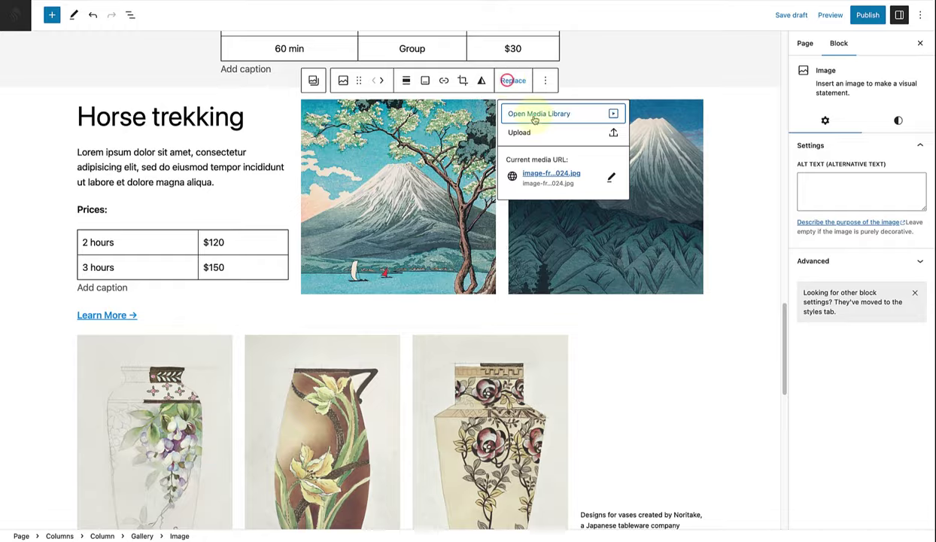
left_click(534, 117)
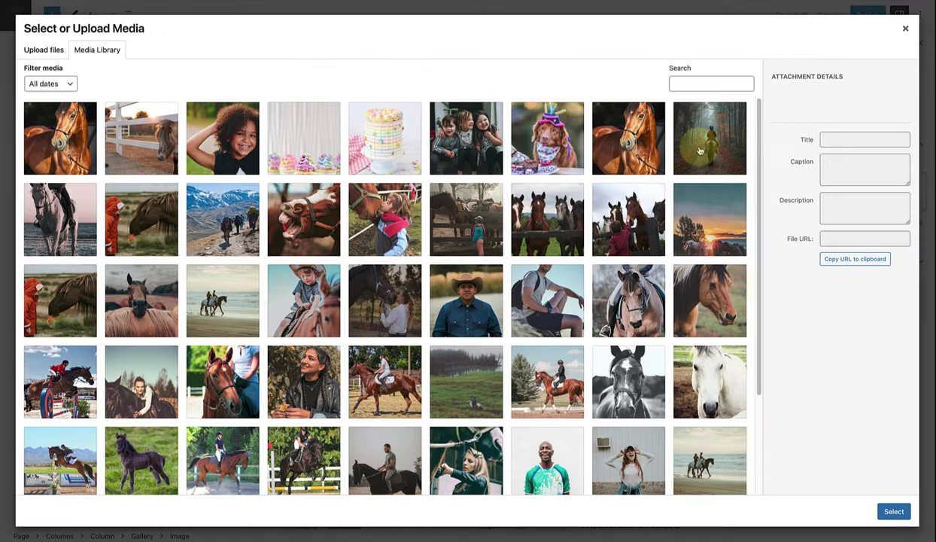
left_click(699, 150)
left_click(893, 510)
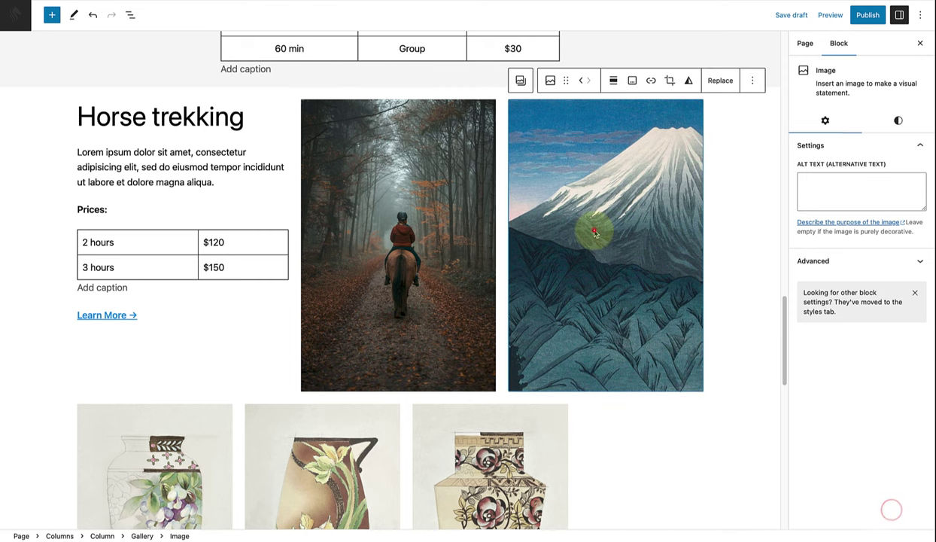
left_click(716, 80)
left_click(712, 112)
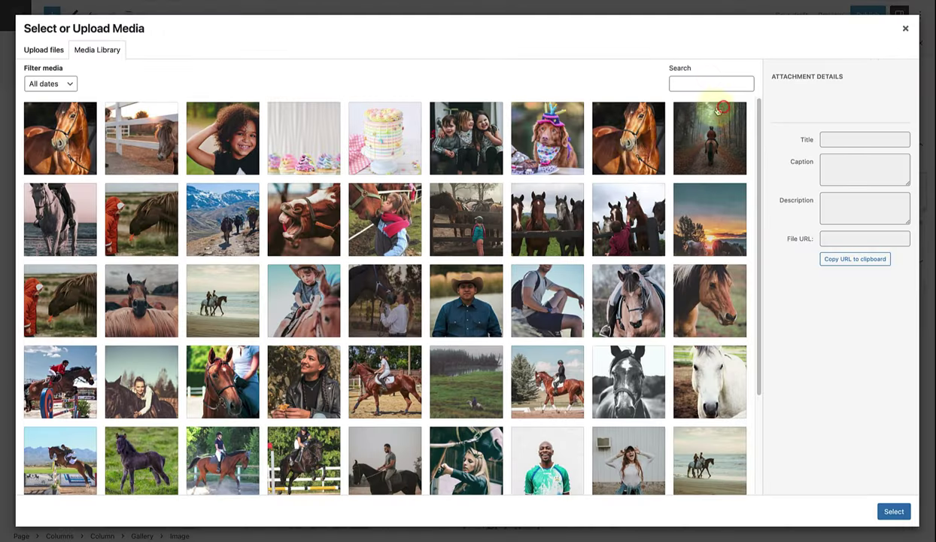
left_click(618, 137)
left_click(893, 511)
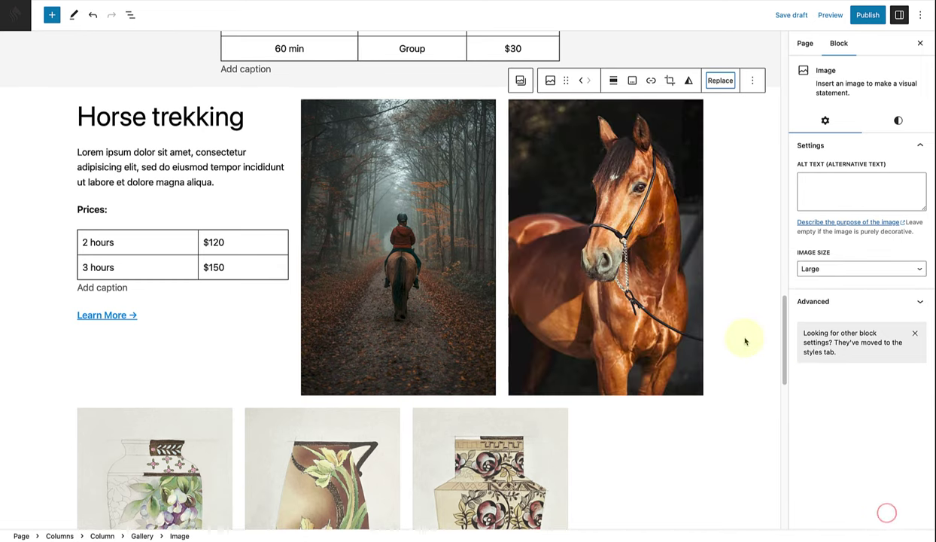
Step: Give the Horse trekking columns block padding 4
left_click(741, 128)
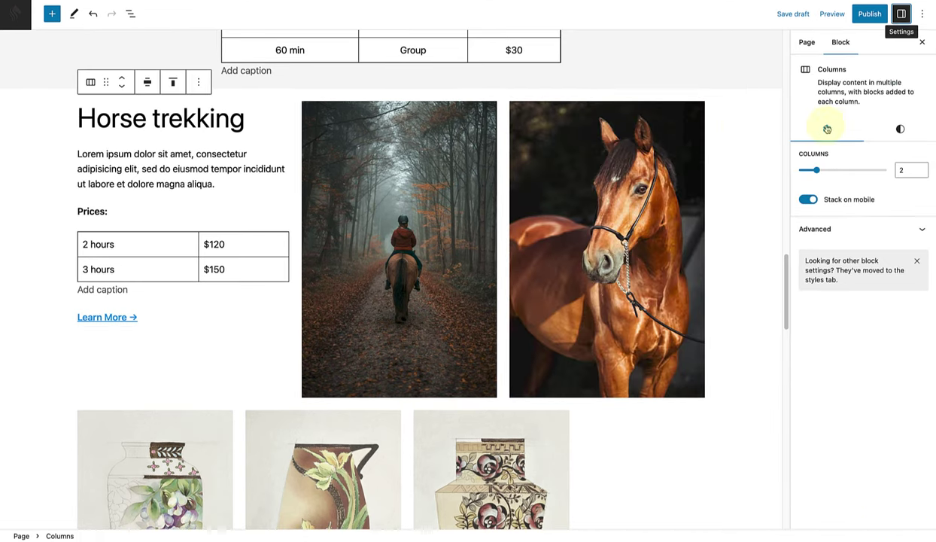
left_click(898, 130)
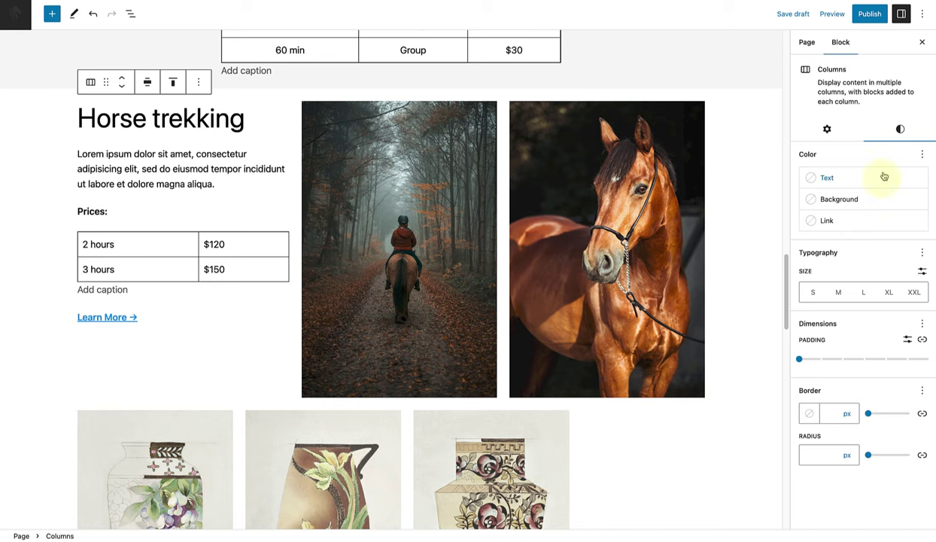
left_click_drag(799, 359, 885, 362)
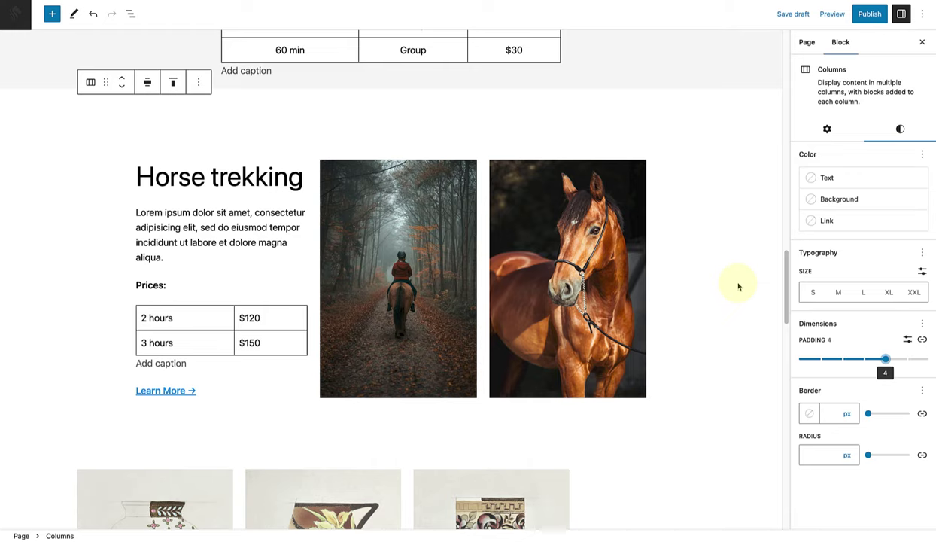
left_click(737, 283)
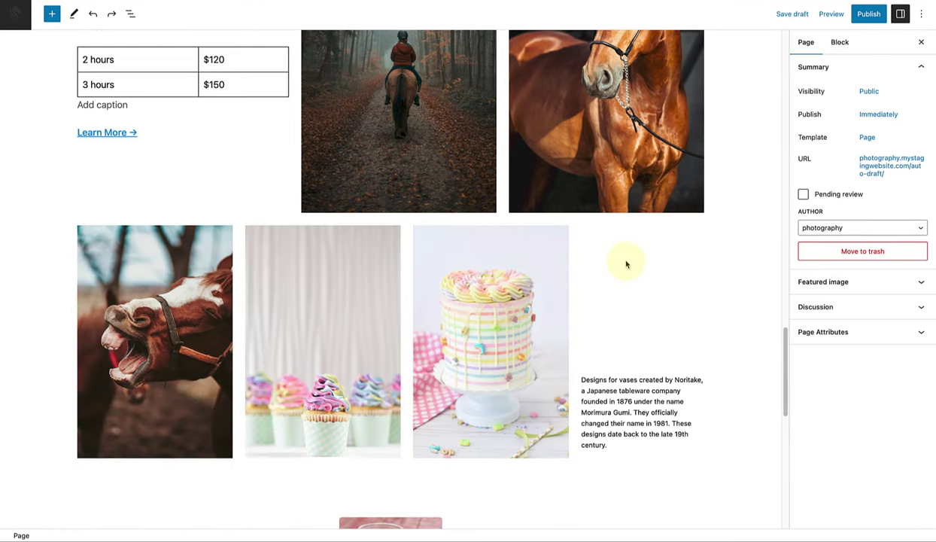
Step: Stretch the image gallery section to Full width and add padding around it
left_click(625, 263)
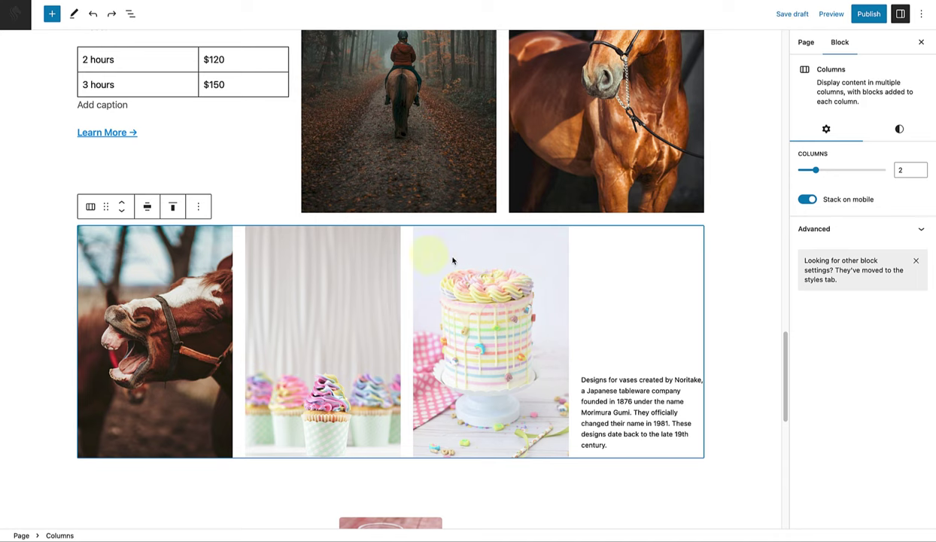
left_click(148, 207)
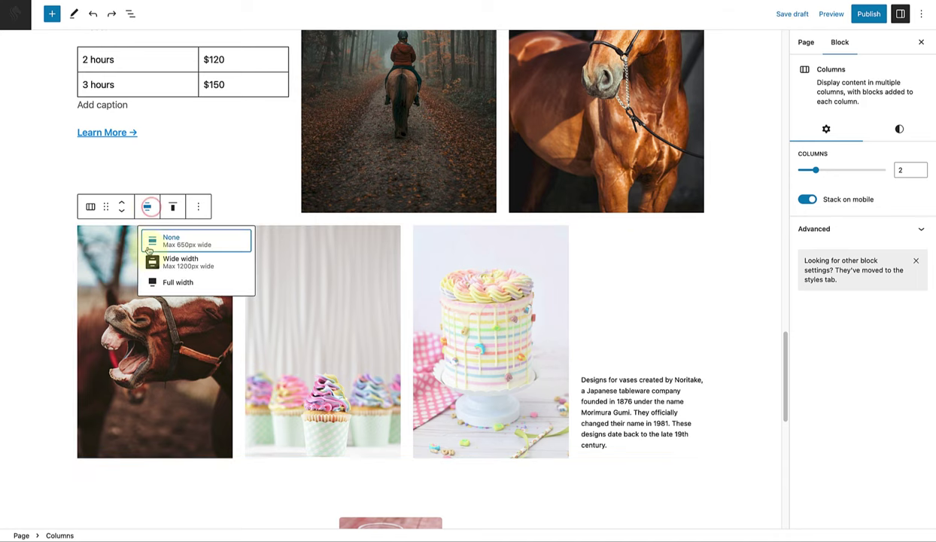
left_click(169, 282)
scroll(170, 287, "down", 1)
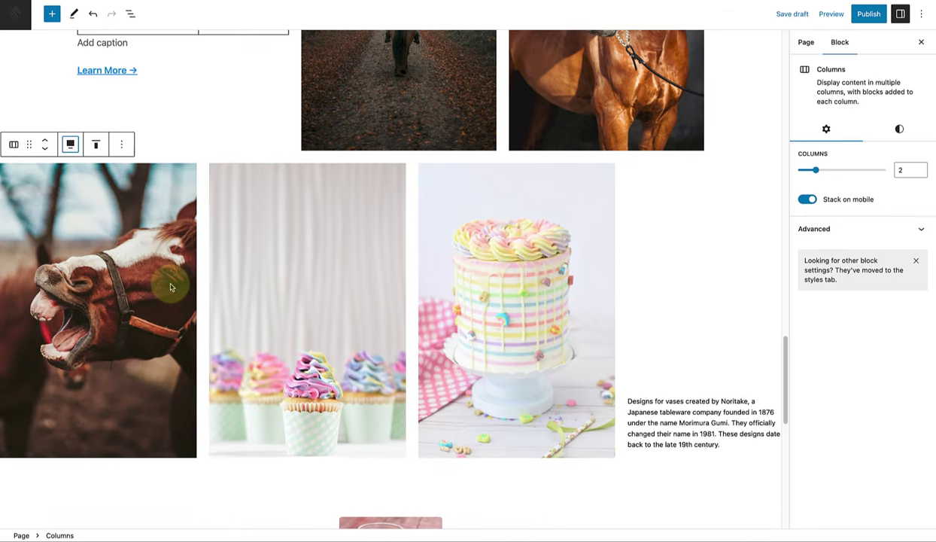
left_click(899, 130)
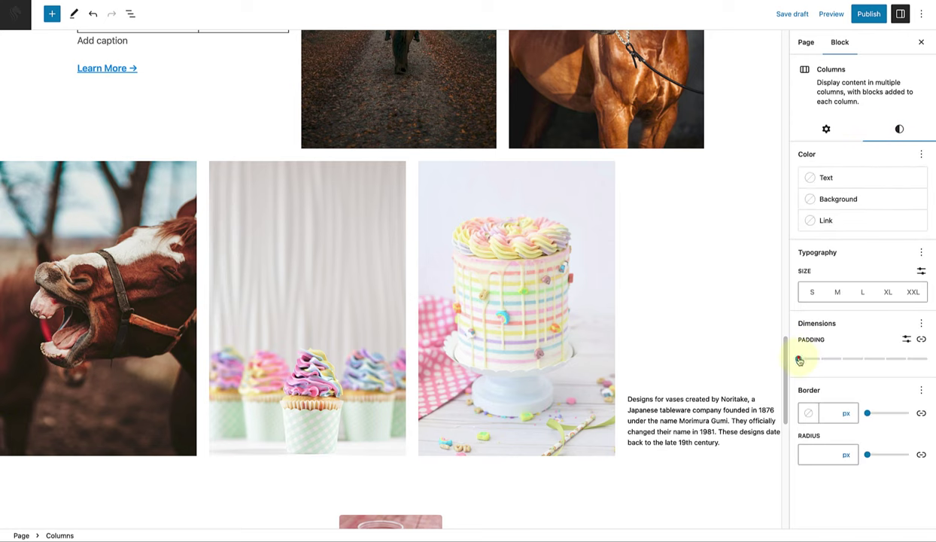
left_click_drag(799, 358, 877, 364)
Step: Replace the vase description with the Birthday parties heading, text and BOOK NOW button
left_click(677, 358)
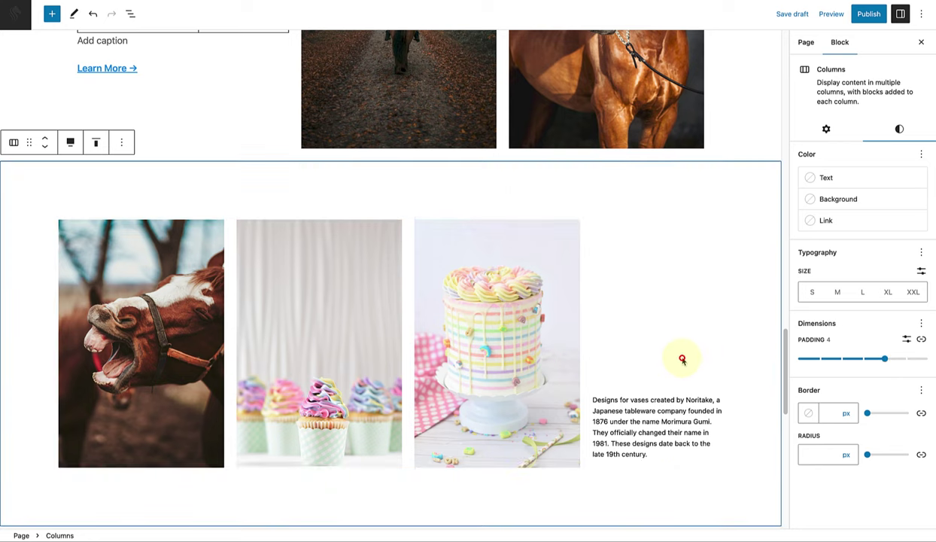
left_click_drag(693, 449, 590, 406)
key("BackSpace")
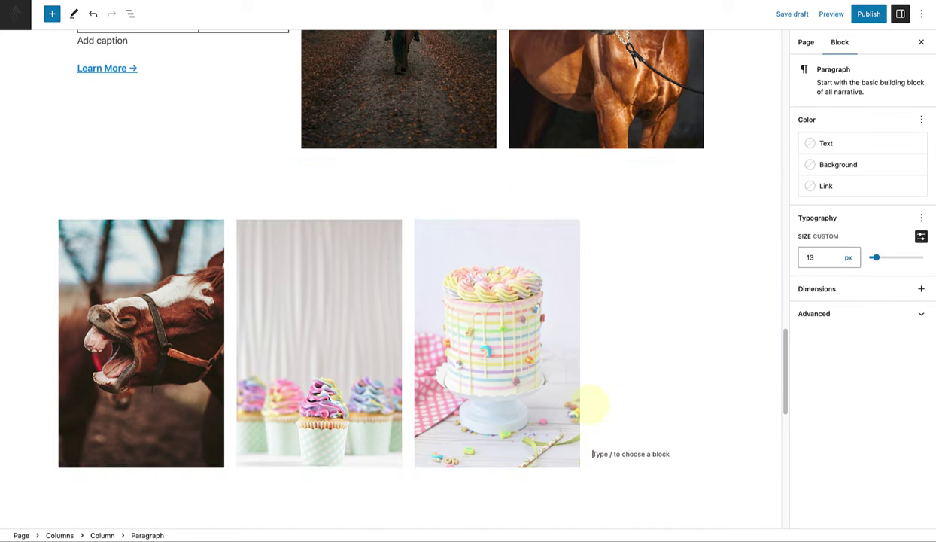
key("ctrl+z")
left_click(729, 214)
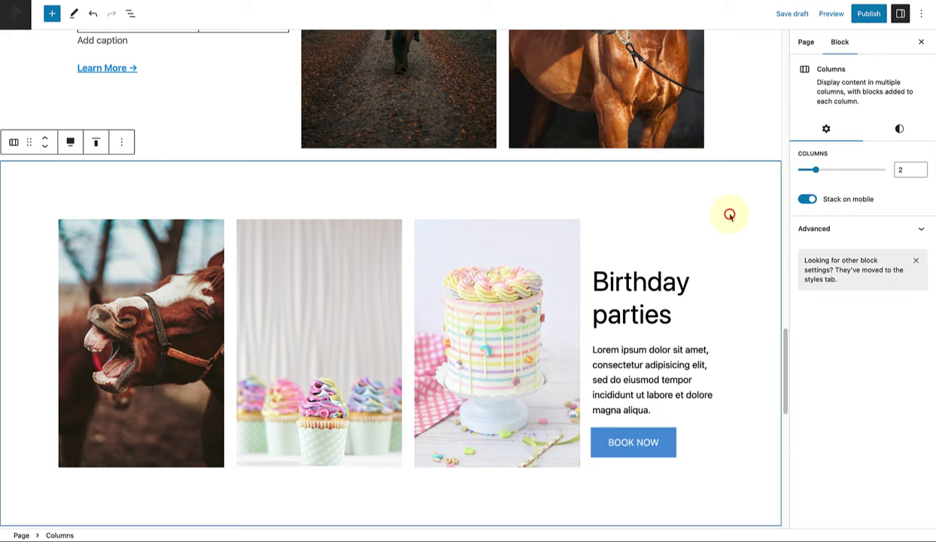
Step: Give the section a light grey Tertiary background colour
scroll(709, 343, "down", 2)
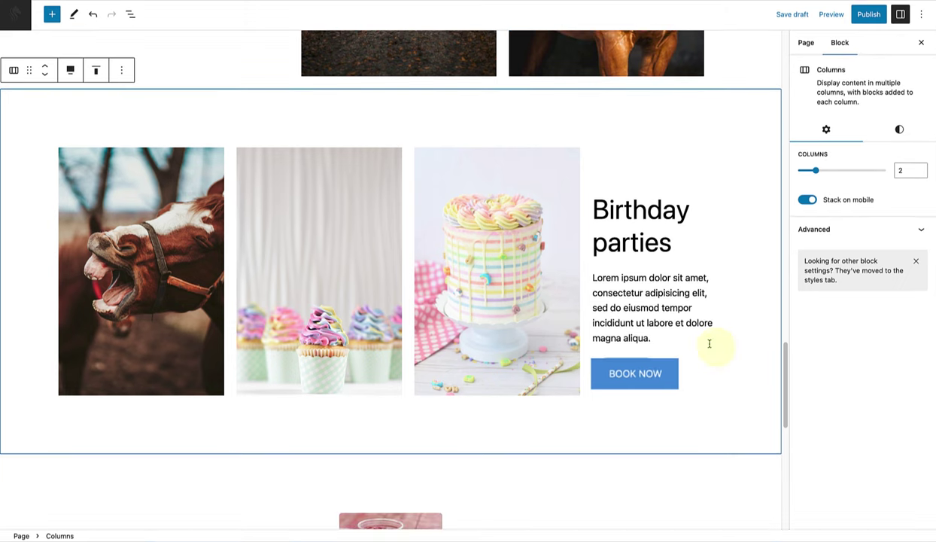
left_click(897, 132)
left_click(842, 201)
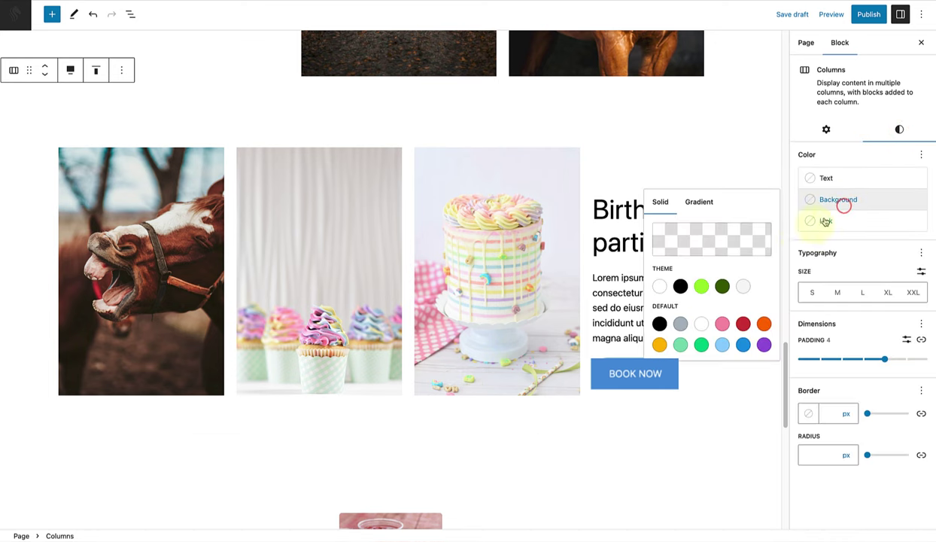
left_click(743, 285)
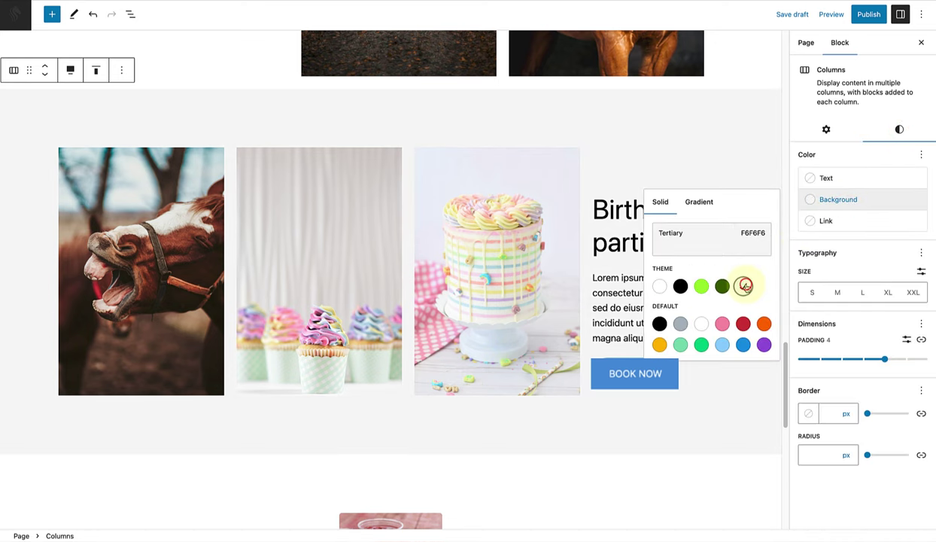
left_click(753, 148)
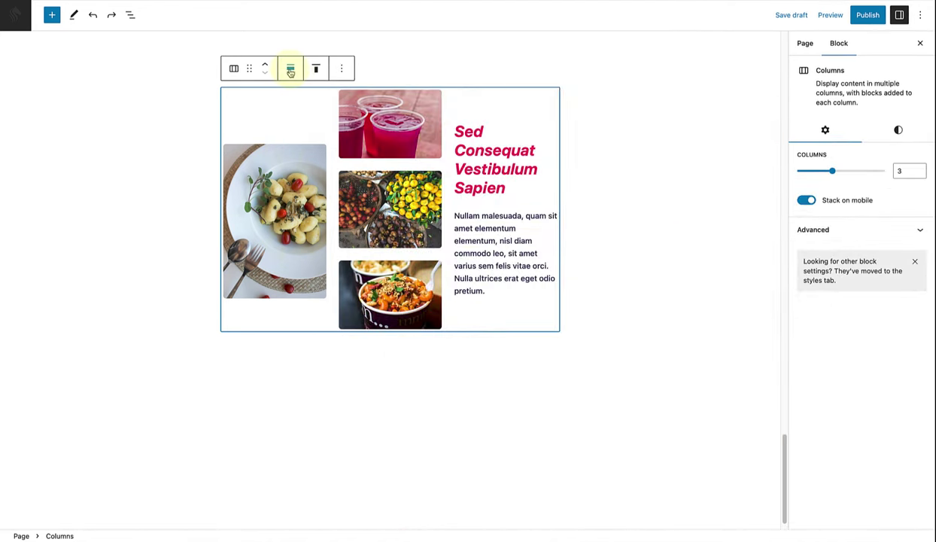
Step: Set the food gallery section to Wide width
left_click(291, 70)
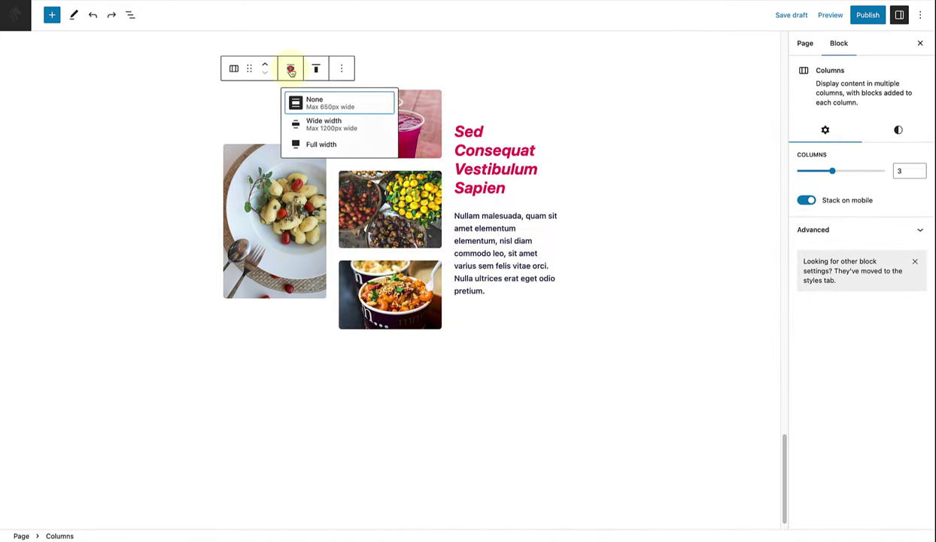
left_click(308, 121)
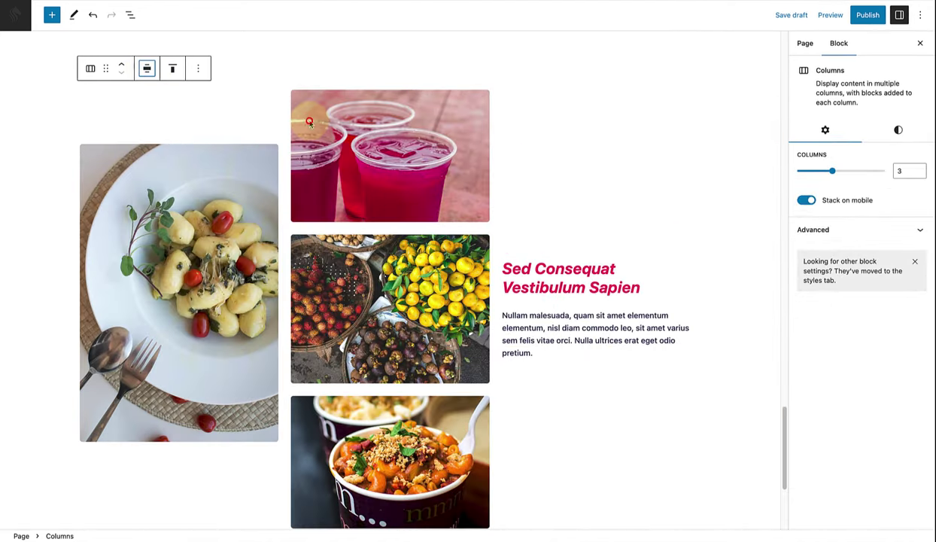
scroll(662, 210, "down", 2)
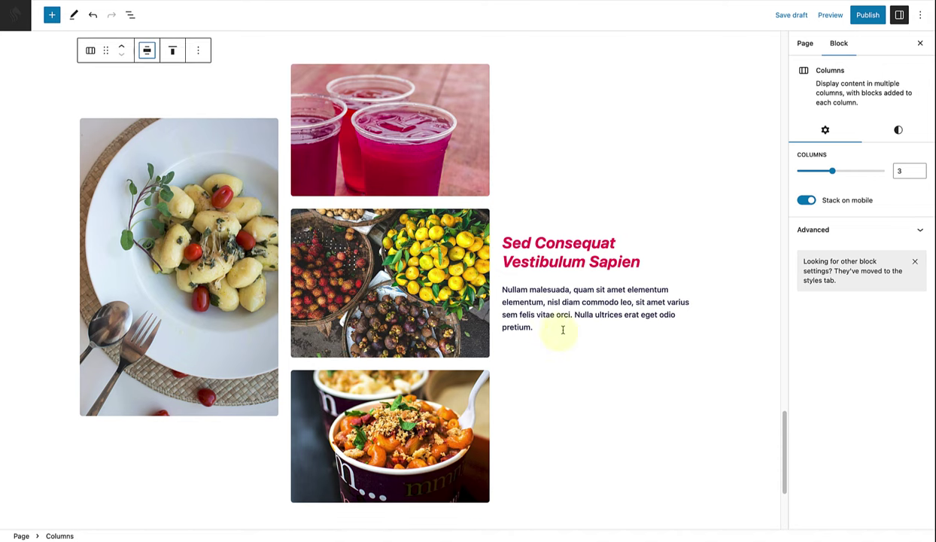
Step: Swap the old heading and paragraph for the Holiday programs text and Learn More link; select the gnocchi photo
left_click(544, 327)
left_click_drag(544, 327, 503, 244)
key("BackSpace")
type("Holiday programs Nullam malesuada, quam sit amet elementum elementum, nisl diam commodo leo, sit amet varius sem felis vitae orci. Nulla ultrices erat eget odio pretium. Nullam malesuada, quam sit amet elementum elementum, nisl diam commodo leo, sit amet varius sem felis vitae orci. Nulla ultrices erat eget odio pretium. Learn More →")
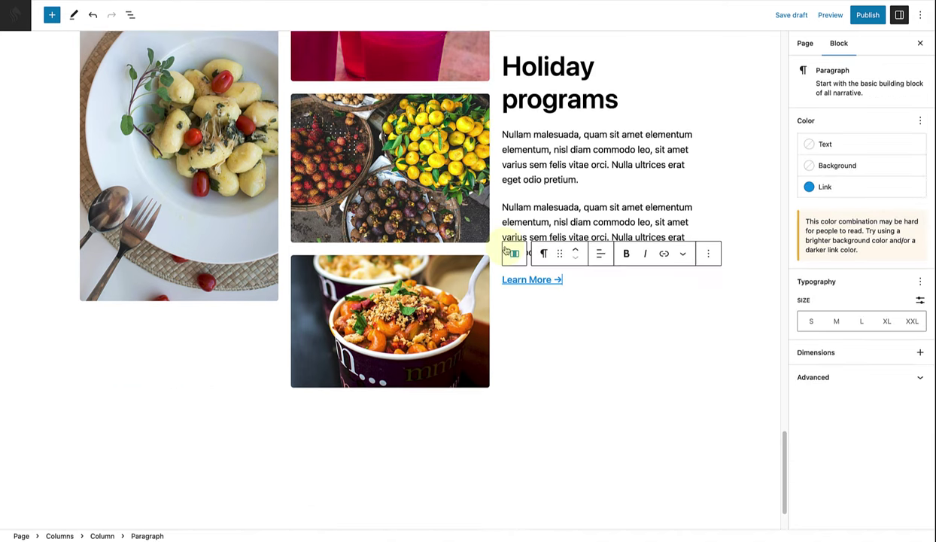
scroll(745, 165, "up", 3)
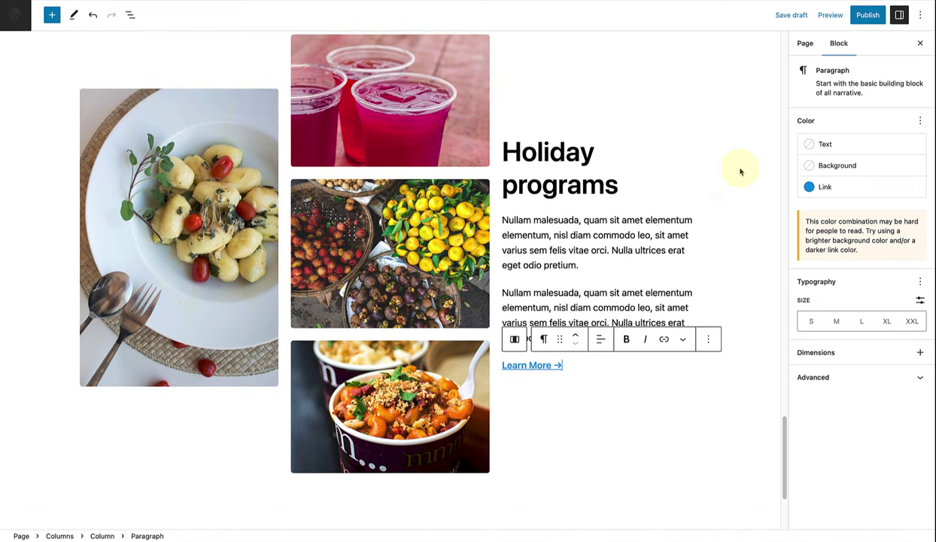
left_click(643, 194)
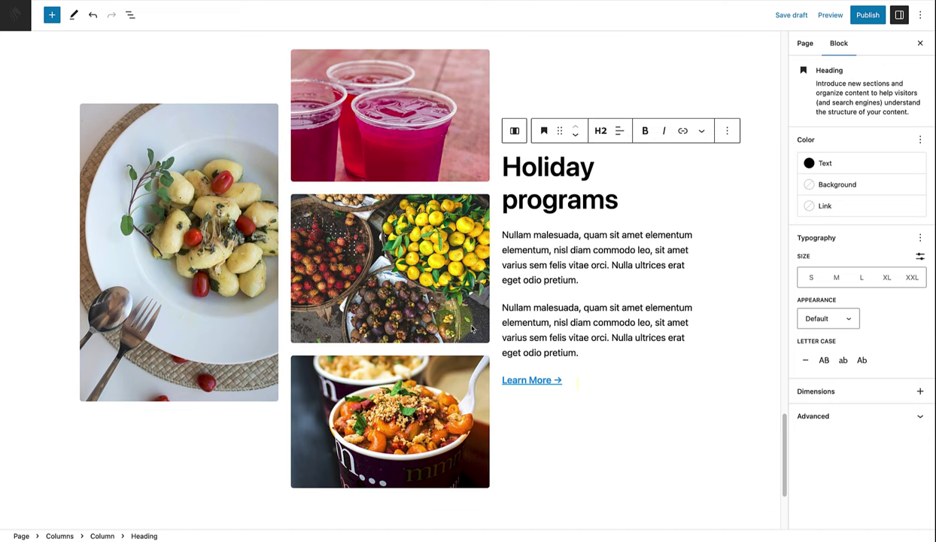
left_click(210, 185)
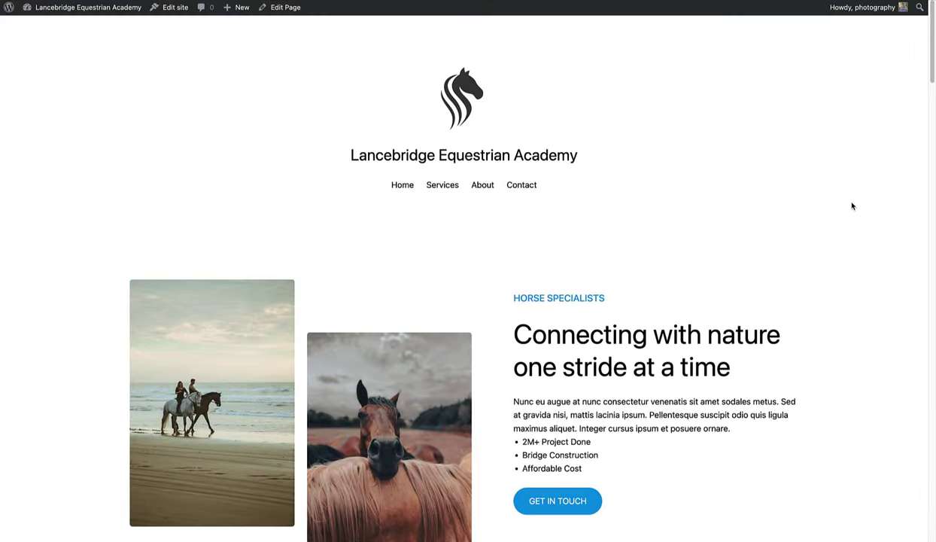
Step: Scroll the live page through services, pricing, Horse trekking, Birthday parties and Holiday programs
scroll(852, 205, "down", 4)
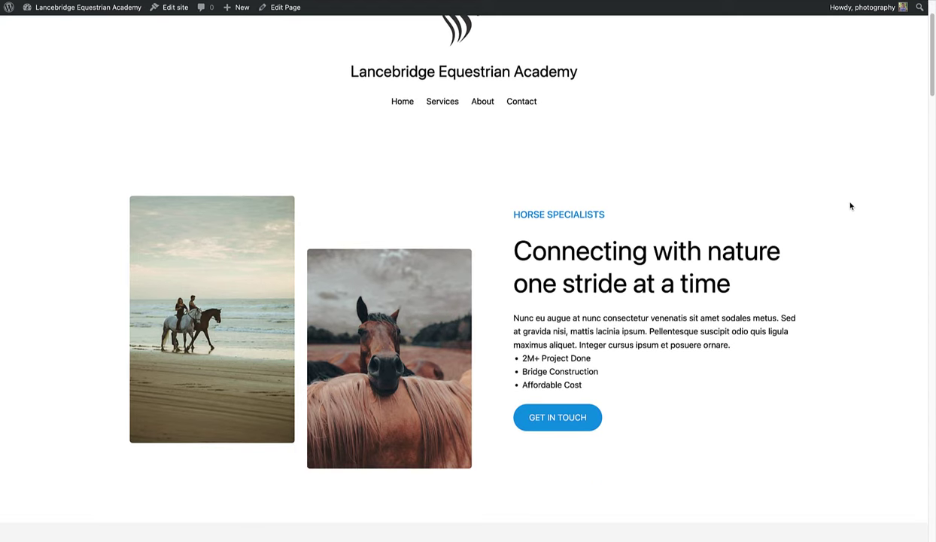
scroll(850, 205, "down", 5)
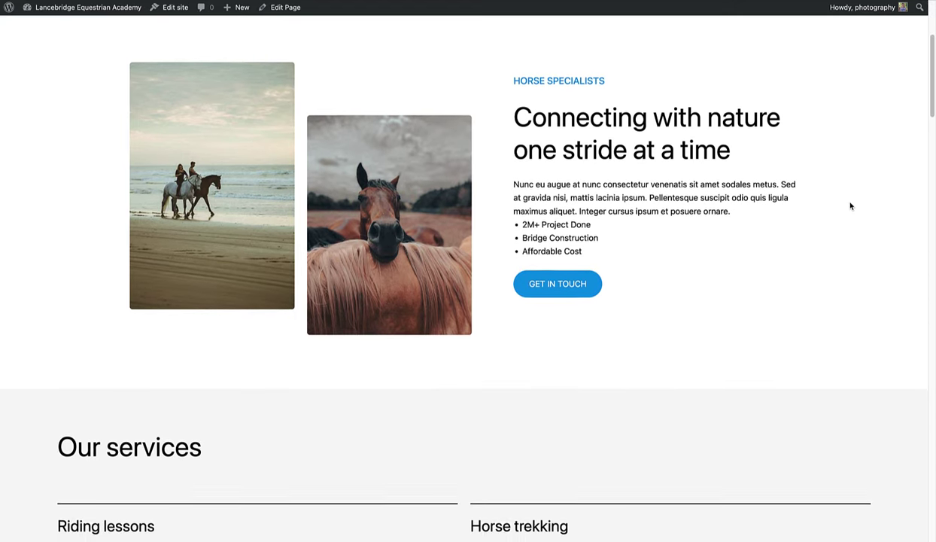
scroll(850, 205, "down", 7)
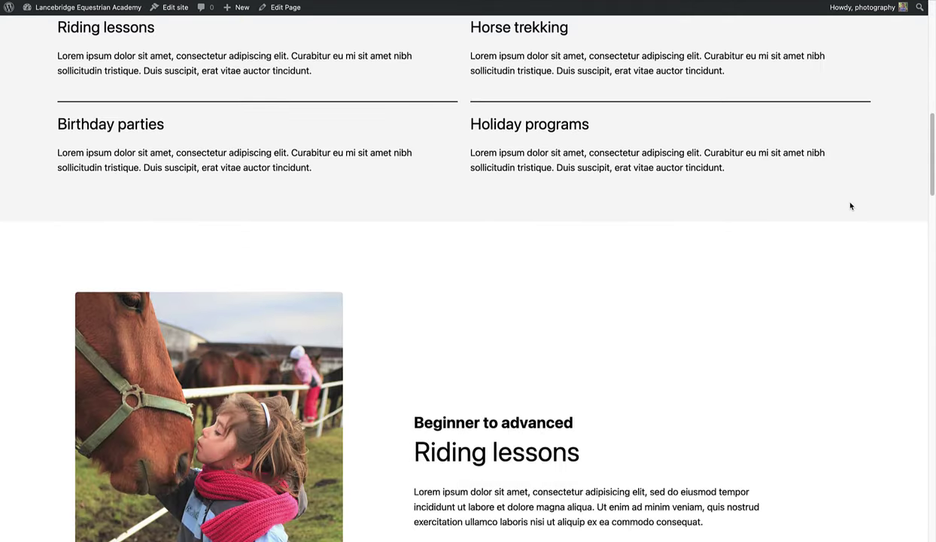
scroll(849, 205, "down", 10)
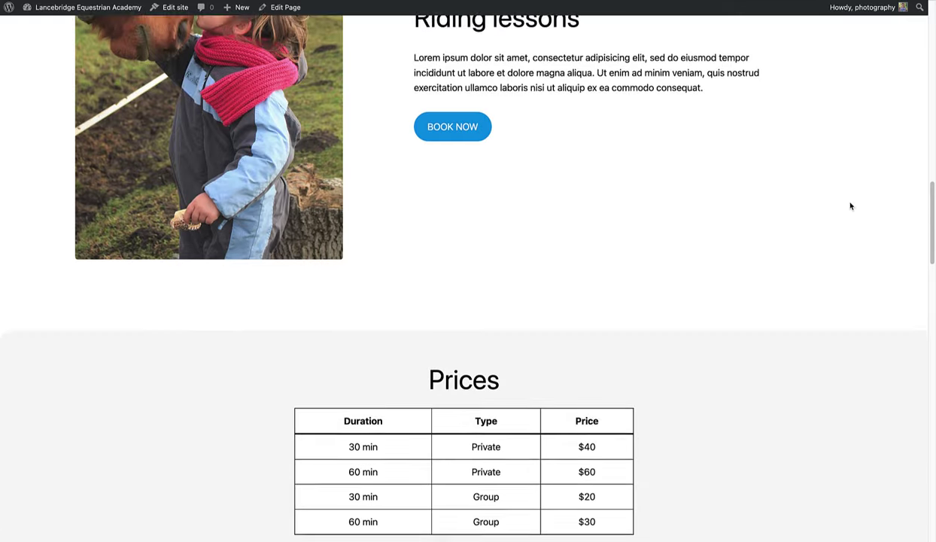
scroll(850, 205, "down", 8)
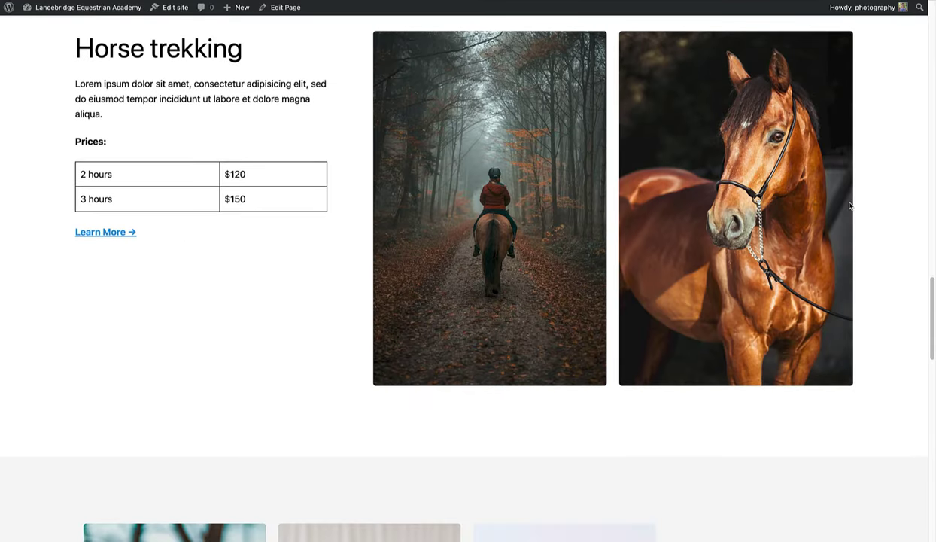
scroll(850, 205, "down", 8)
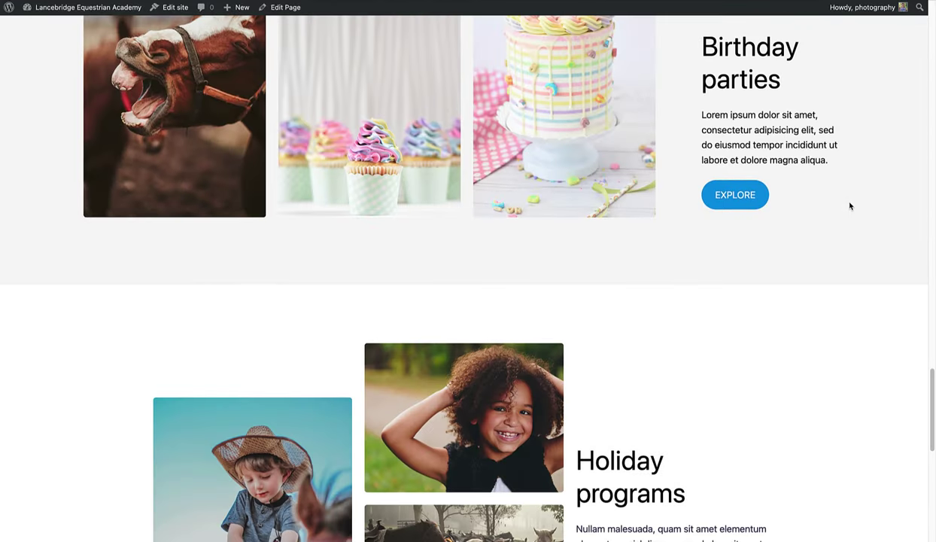